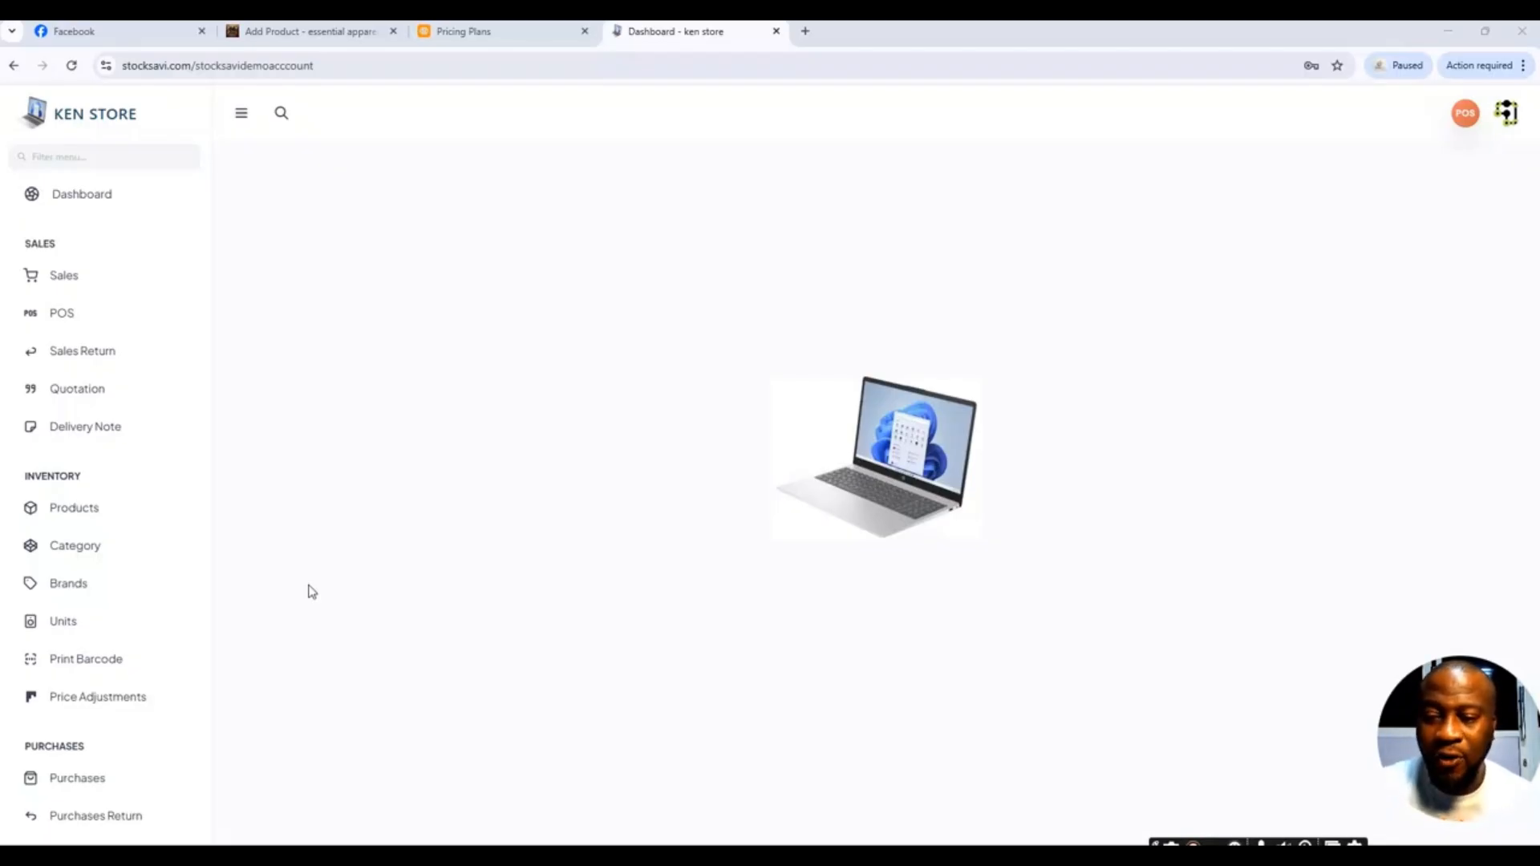
# - Try to add a new product unit named DOZEN in the inventory units
pyautogui.click(83, 625)
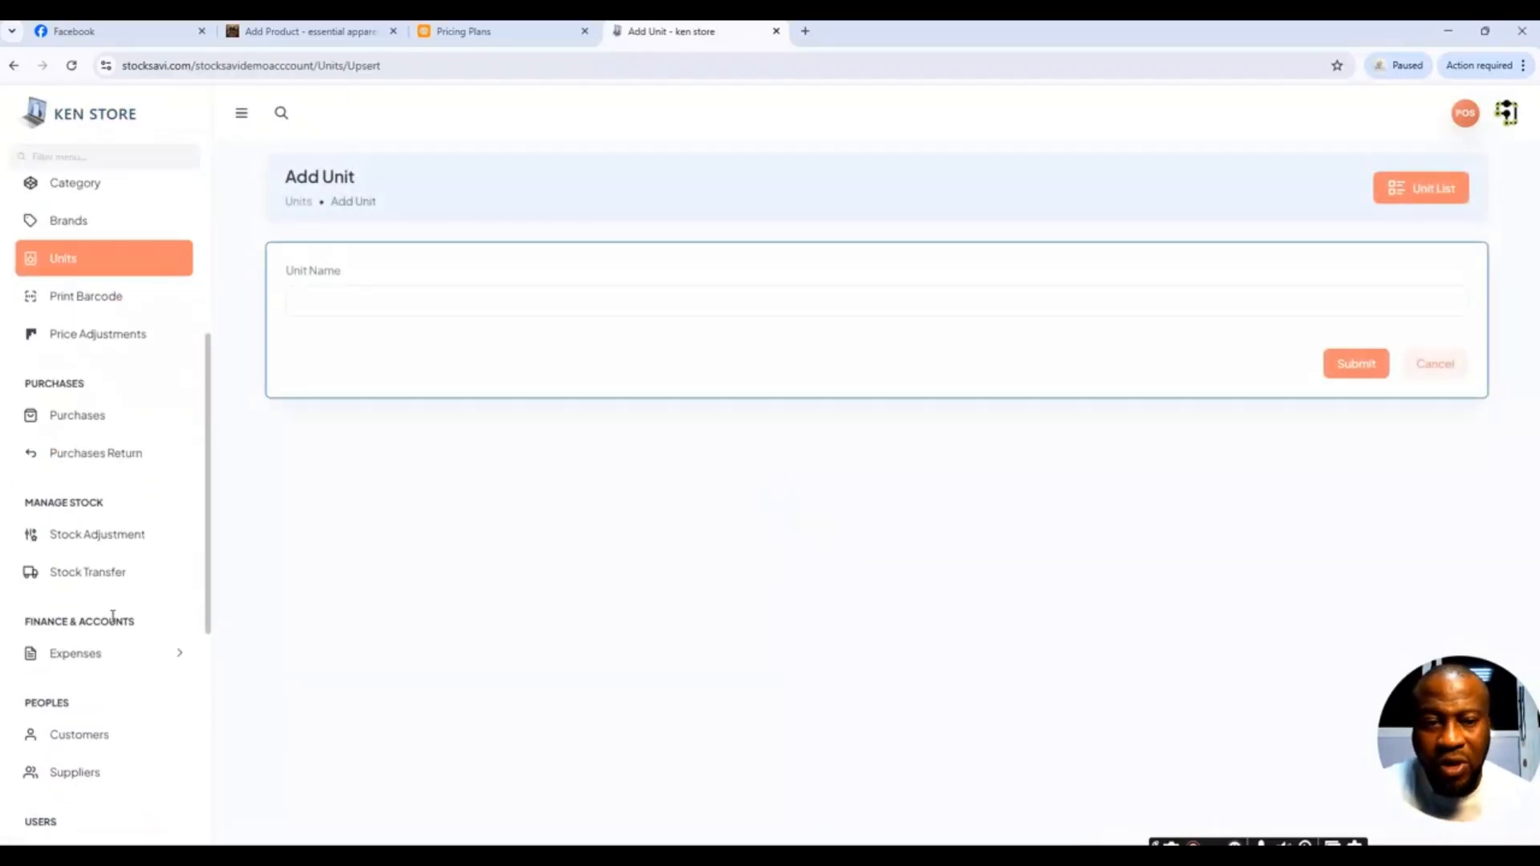
pyautogui.click(793, 309)
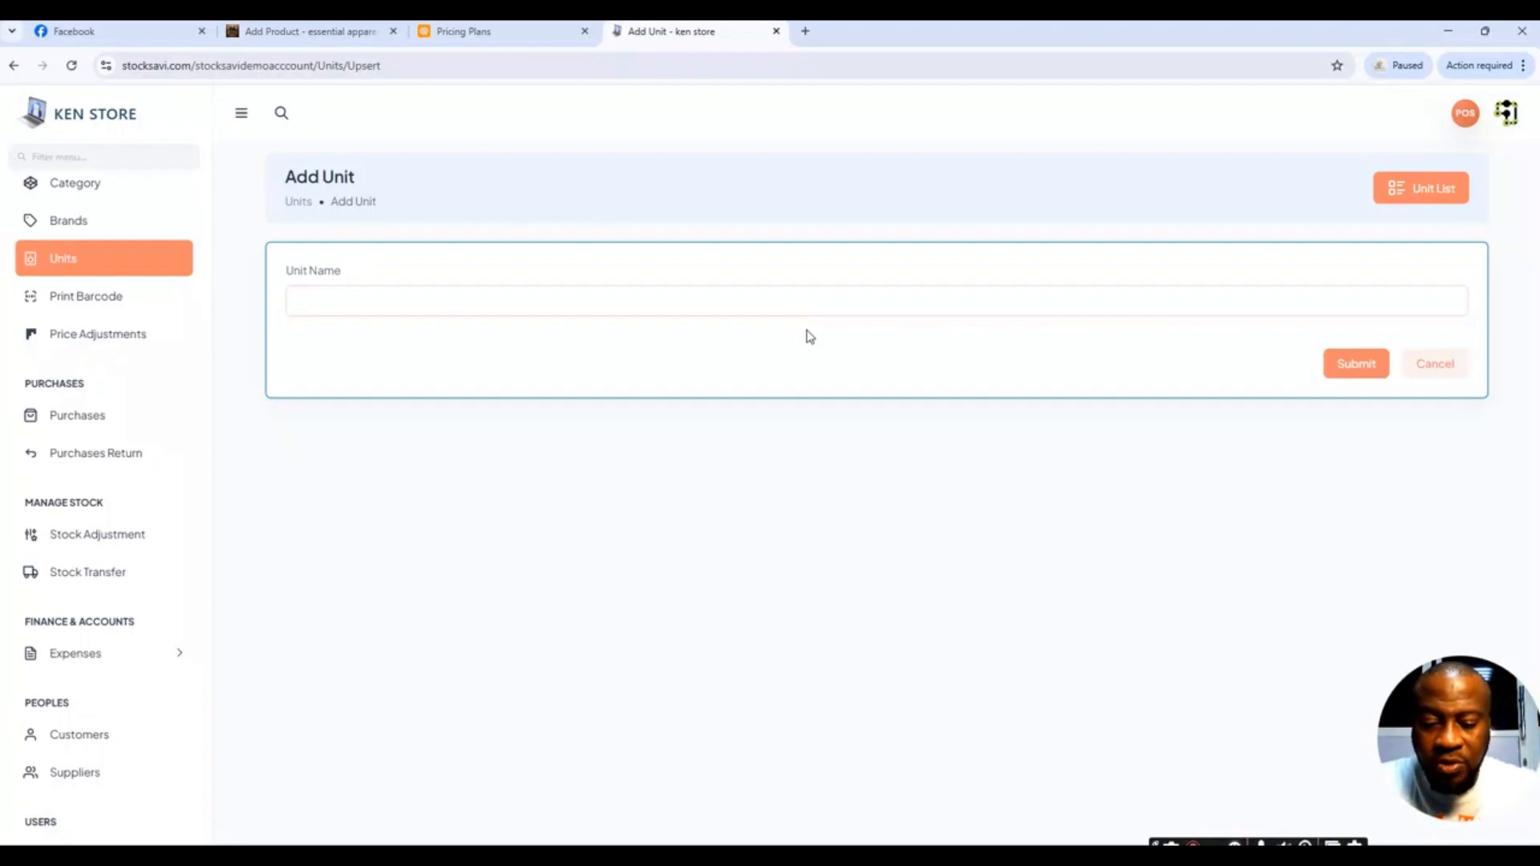
pyautogui.write('DOZEN')
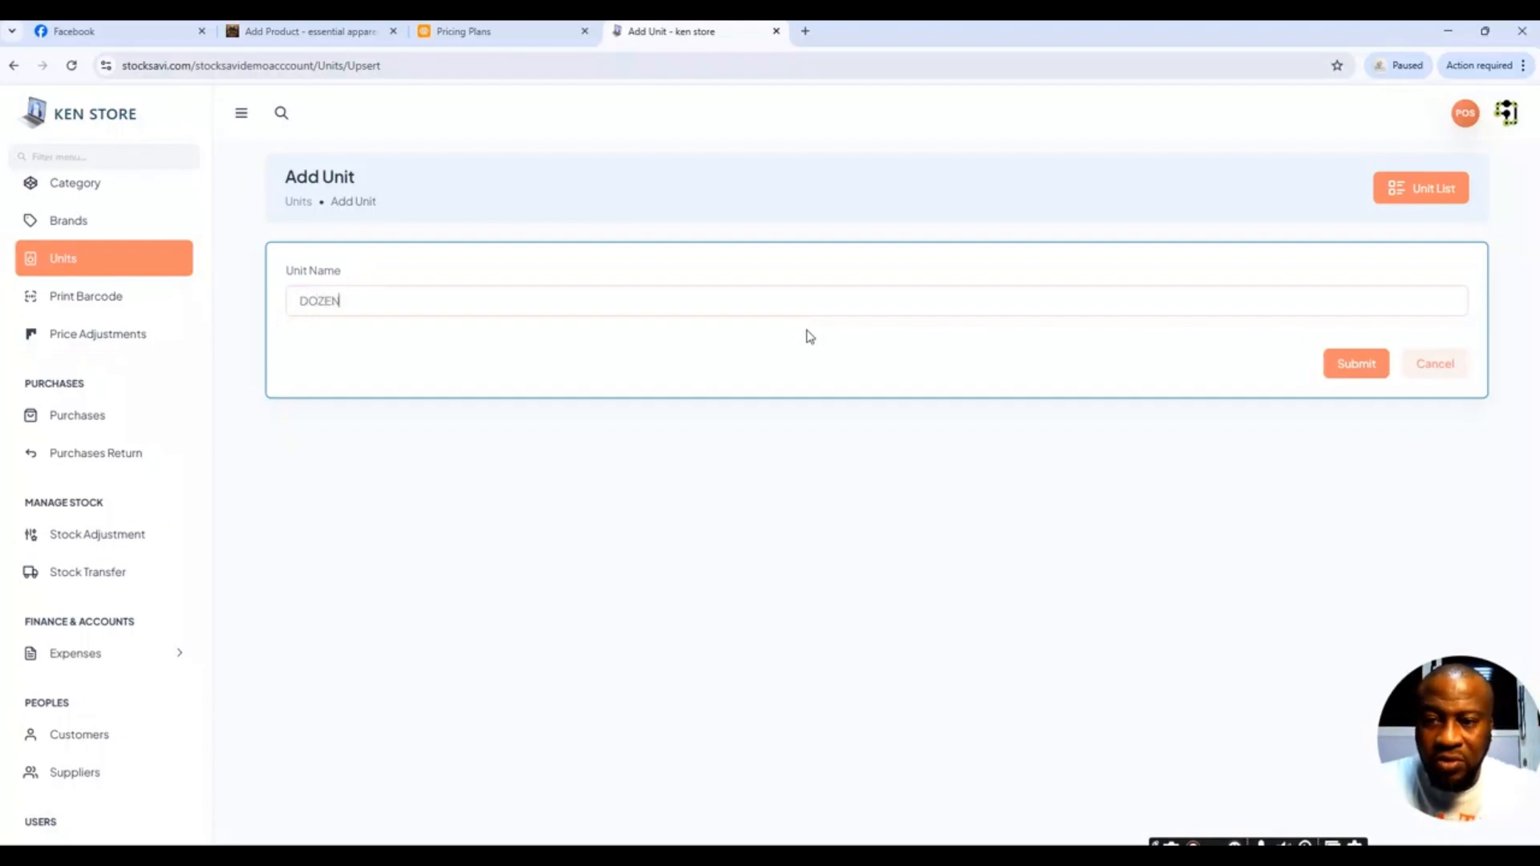
pyautogui.click(1329, 377)
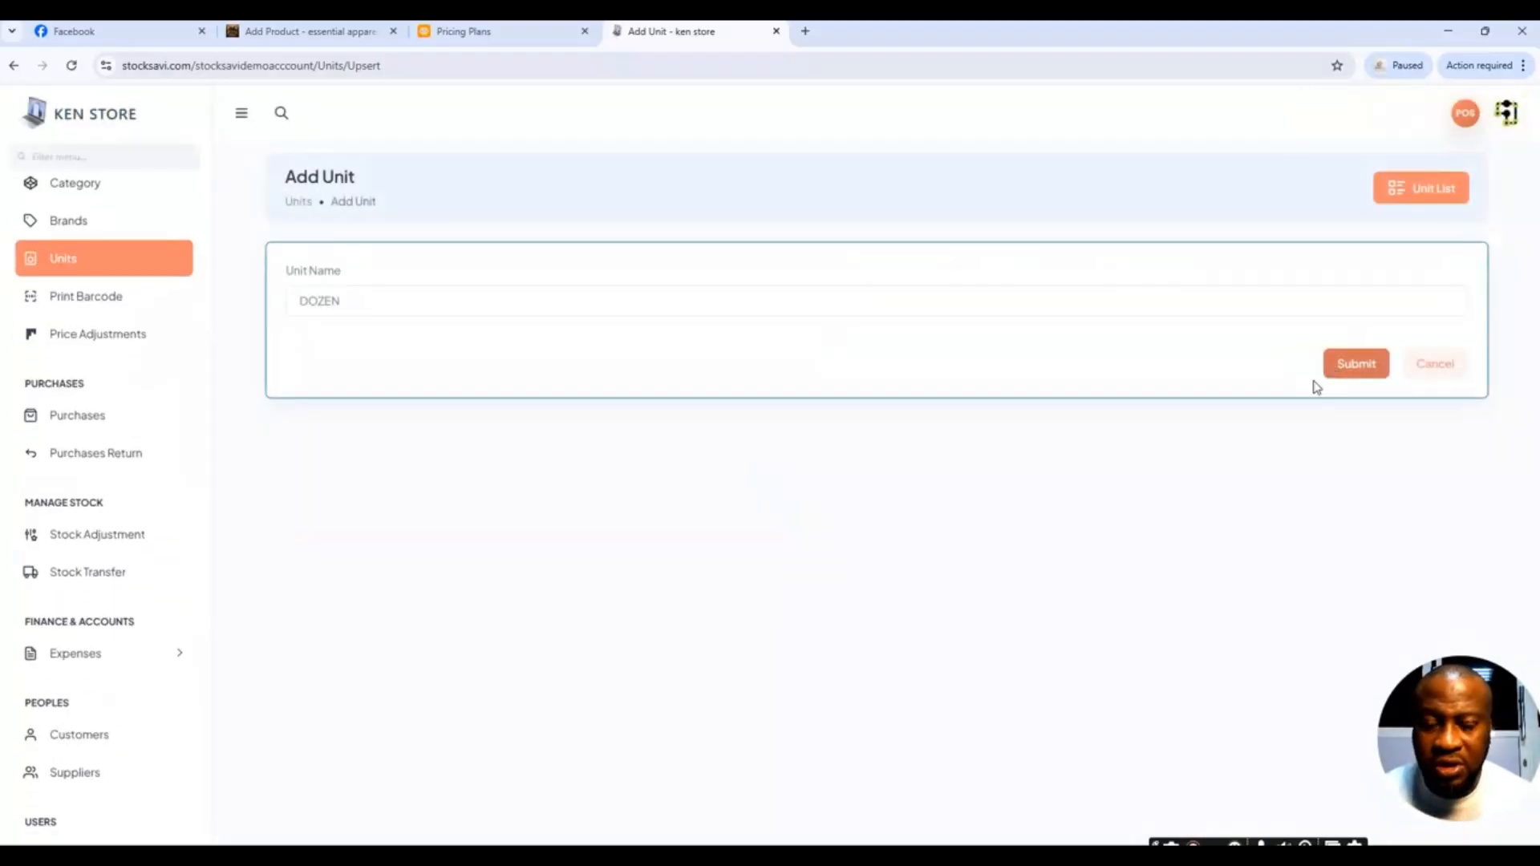
# - Clear the name entered for the new unit
pyautogui.click(428, 308)
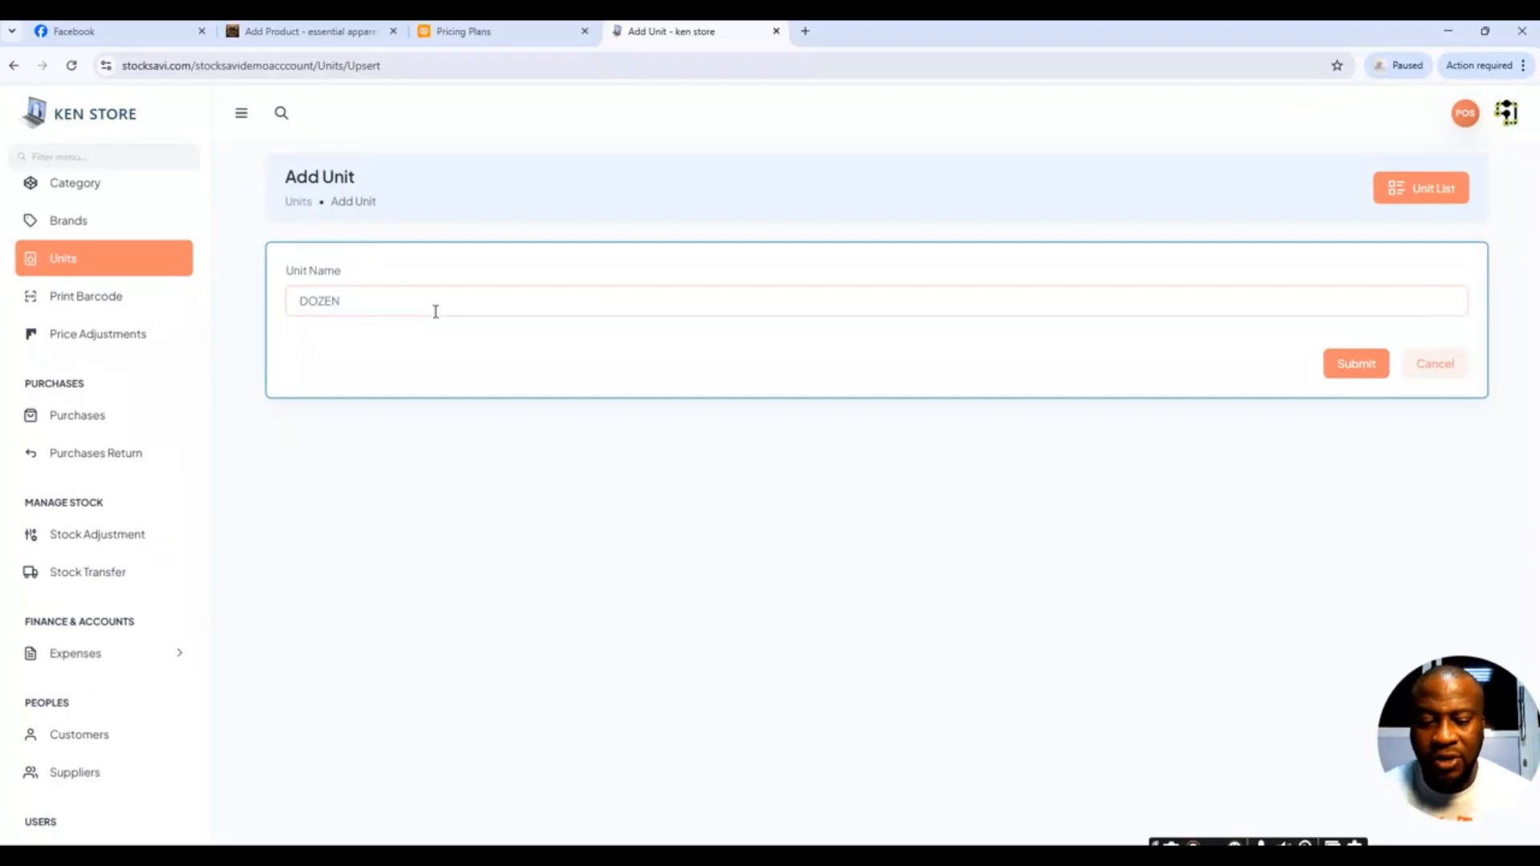
pyautogui.press('BackSpace')
pyautogui.press('BackSpace')
pyautogui.press('BackSpace')
pyautogui.press('BackSpace')
pyautogui.press('BackSpace')
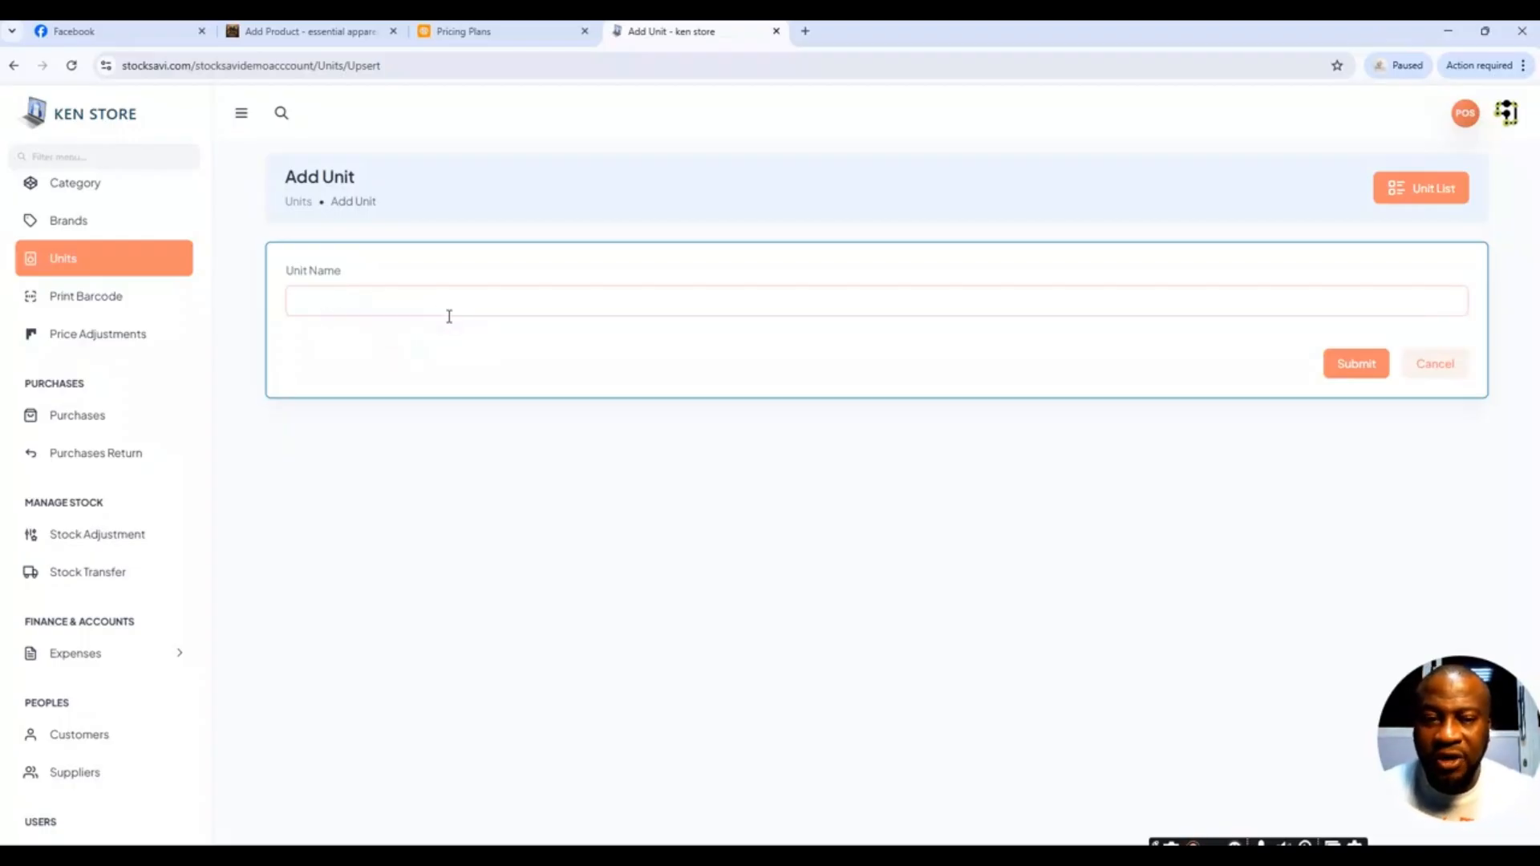
# - Review the list of existing units with 50 entries shown per page
pyautogui.click(1438, 194)
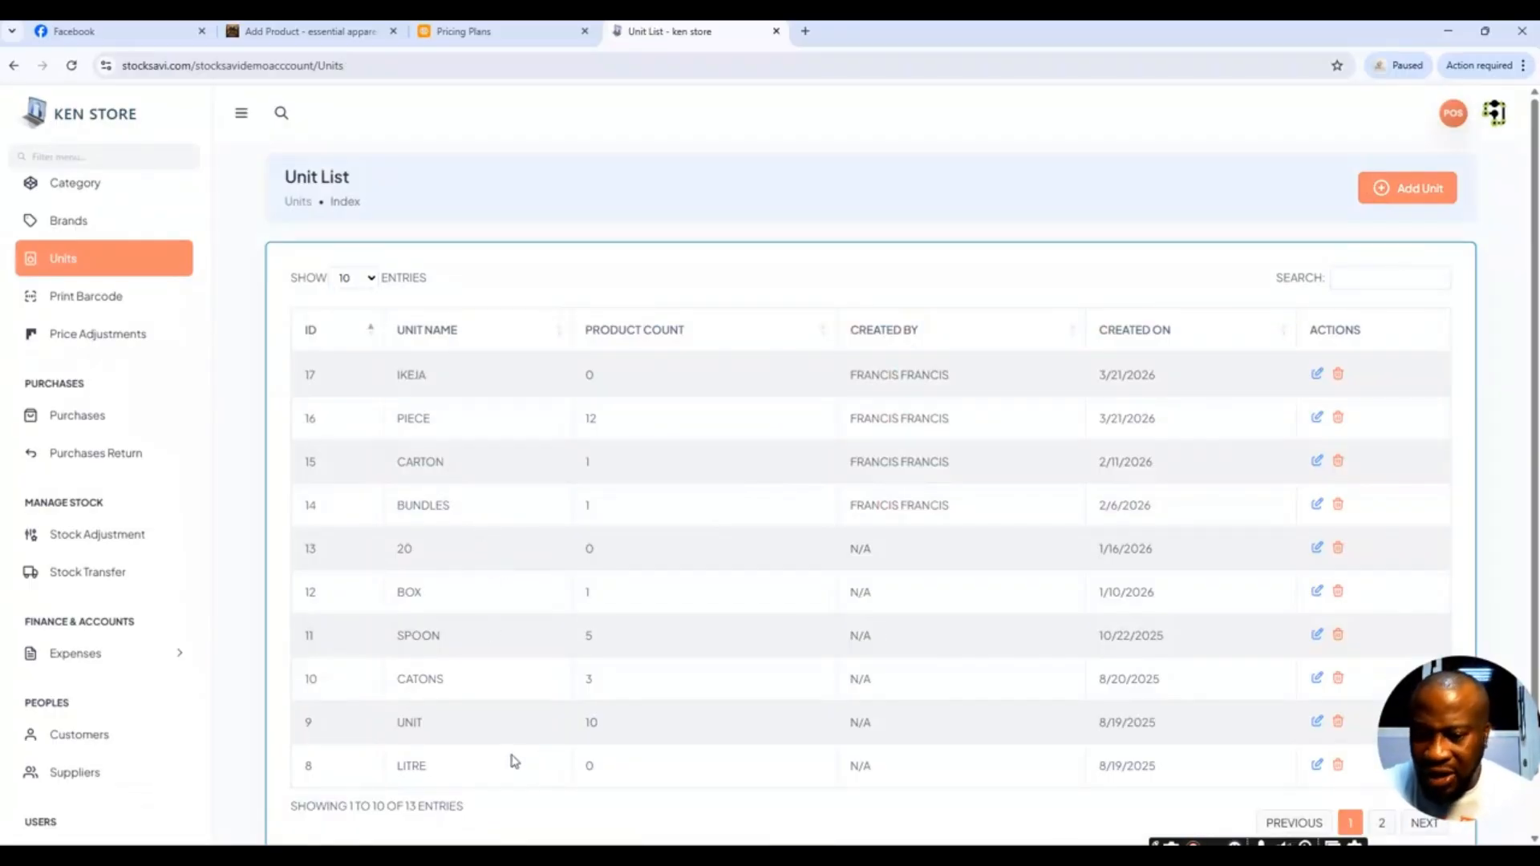
pyautogui.click(372, 278)
pyautogui.click(351, 334)
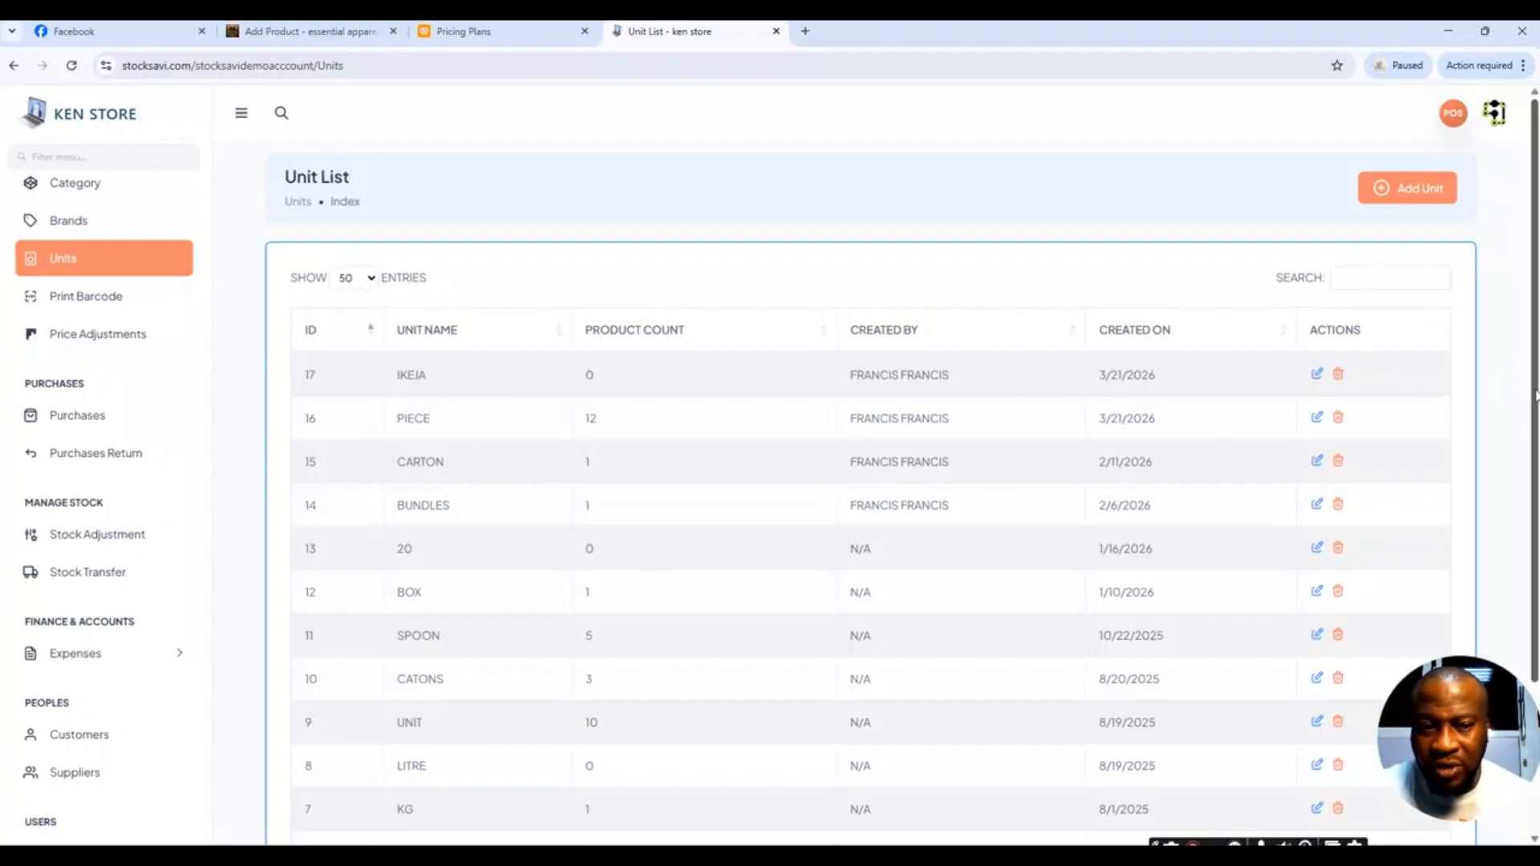
pyautogui.moveTo(1535, 396); pyautogui.dragTo(1536, 512)
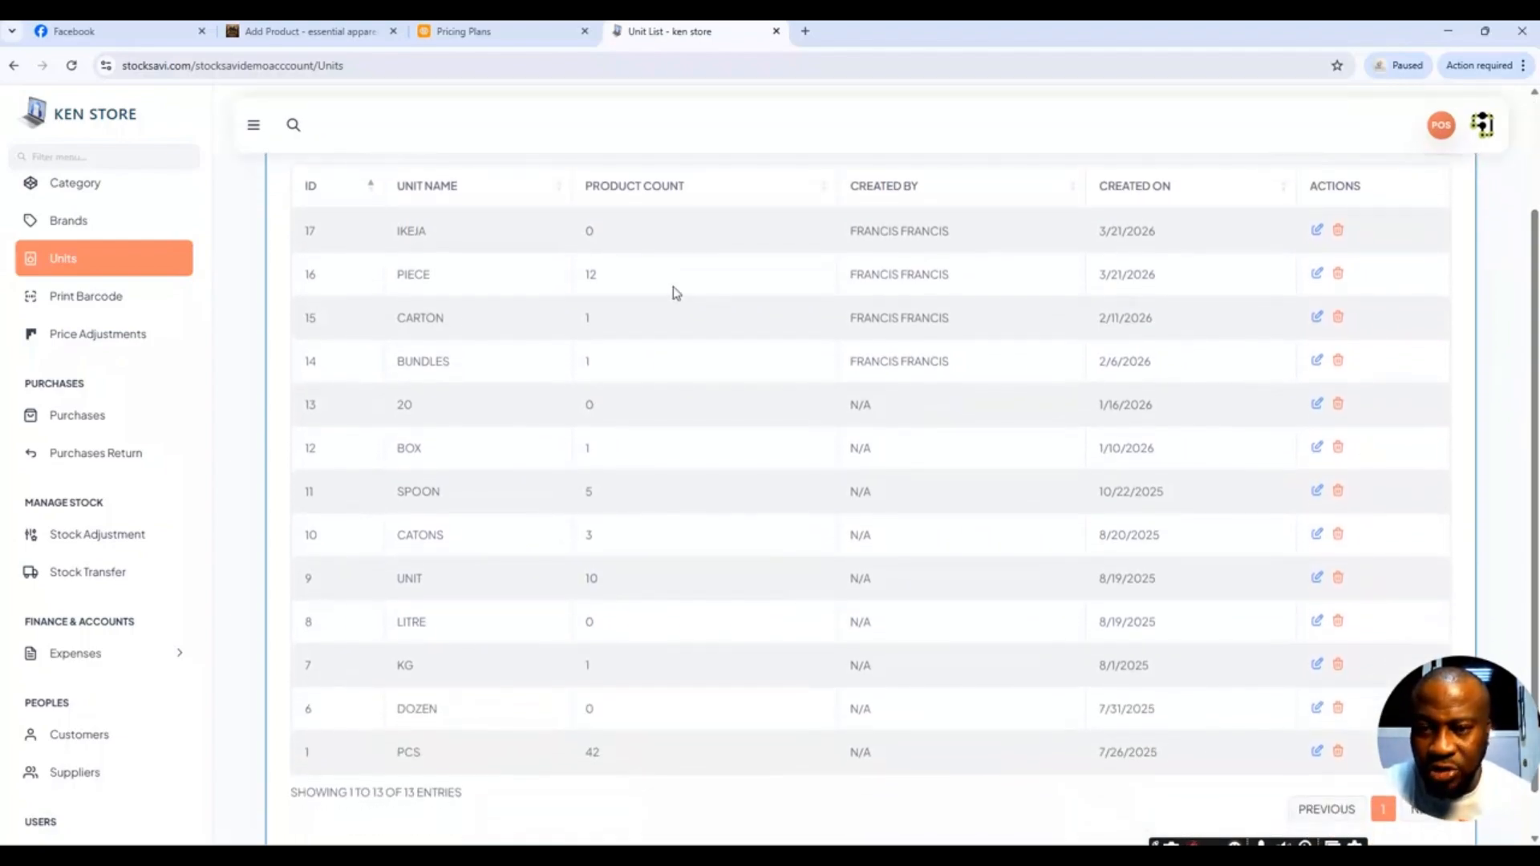
# - Review the list of existing brands with 100 entries shown per page
pyautogui.click(85, 224)
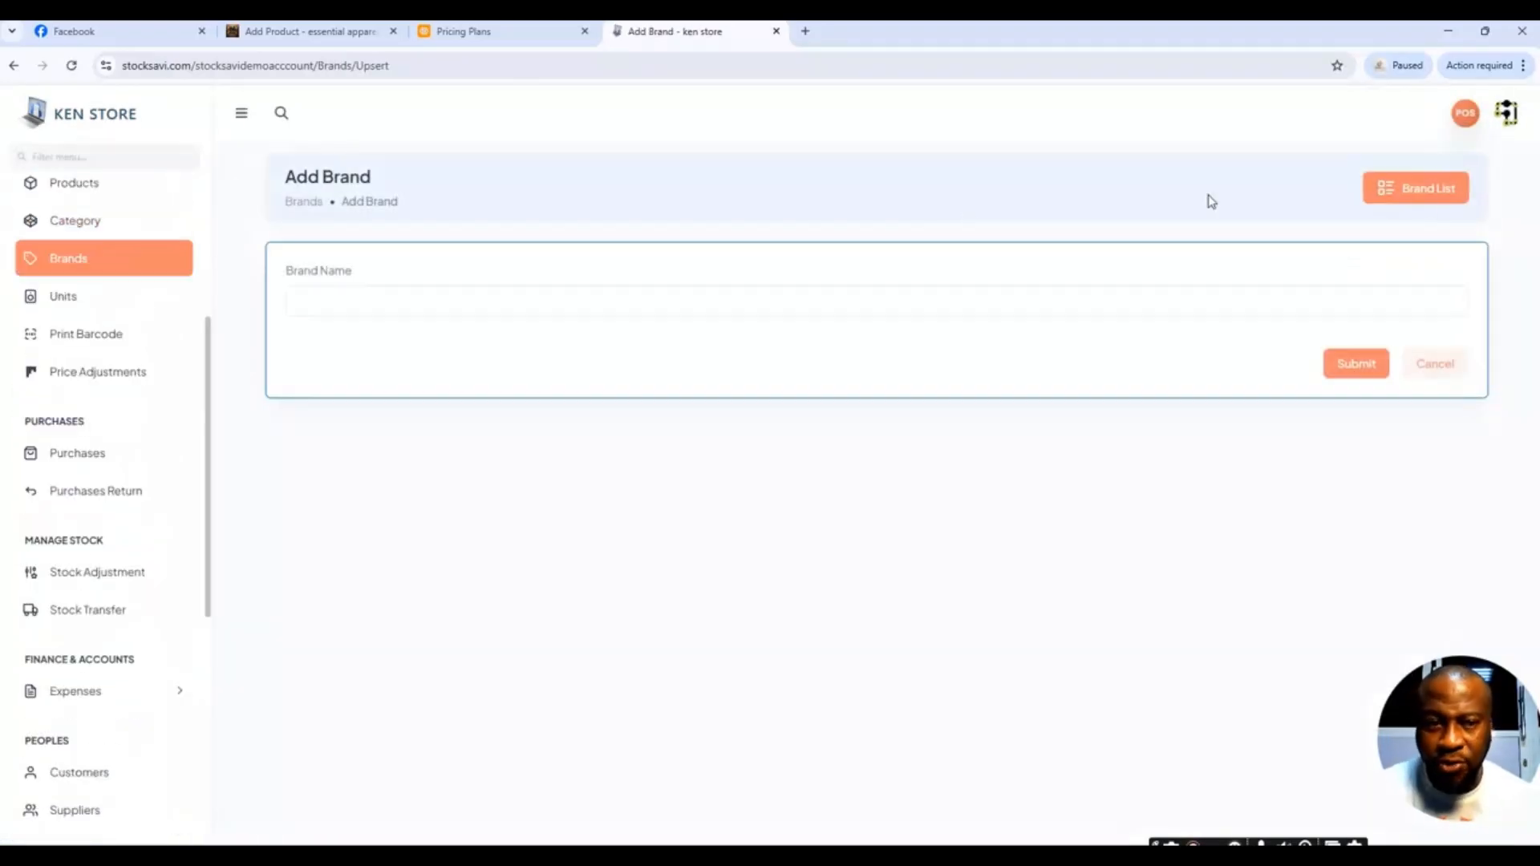
pyautogui.click(1418, 191)
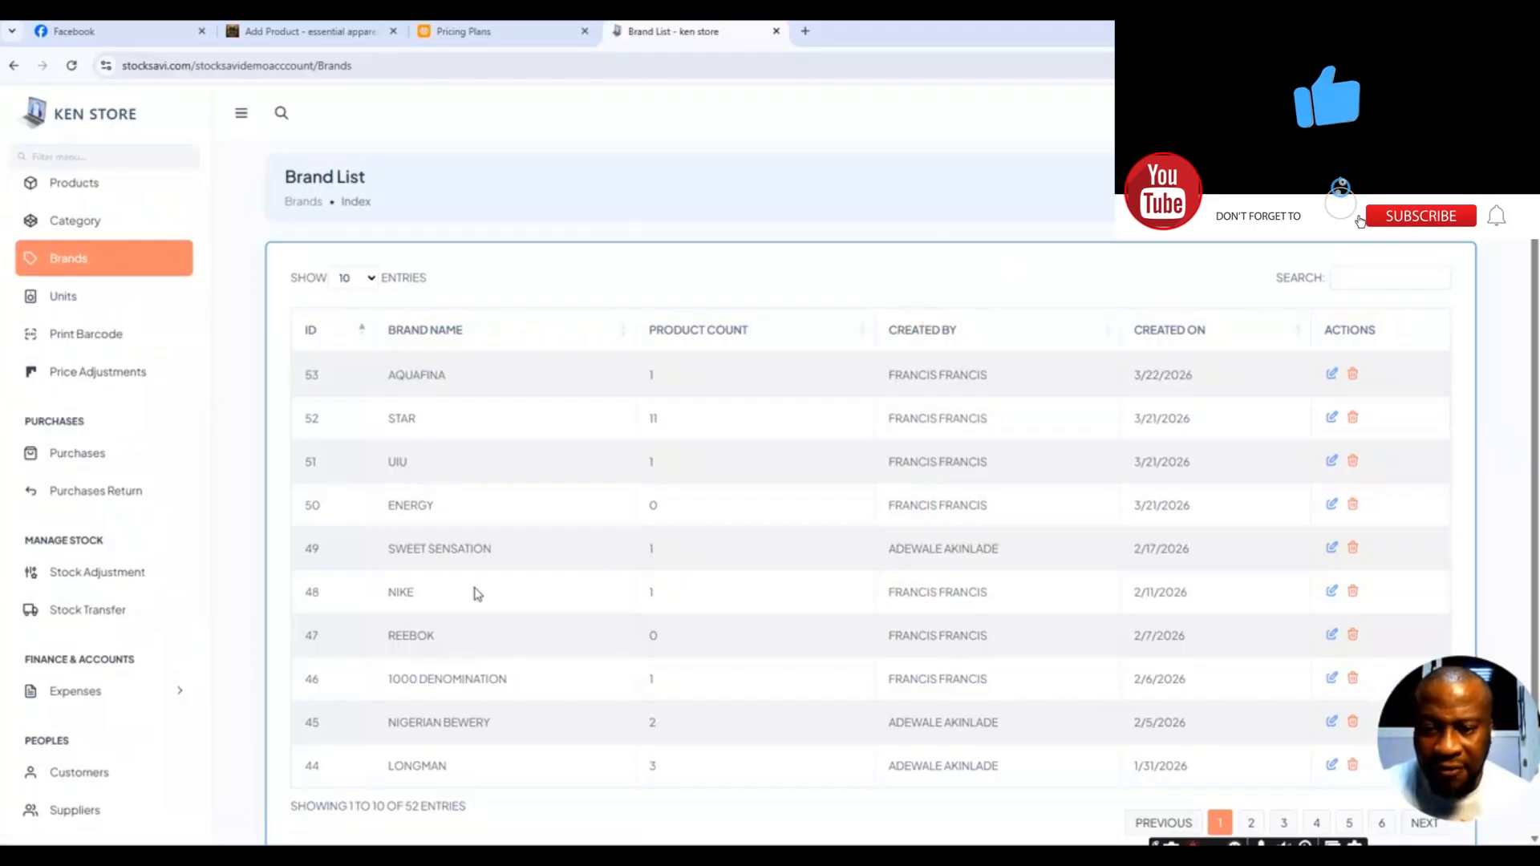
pyautogui.click(368, 276)
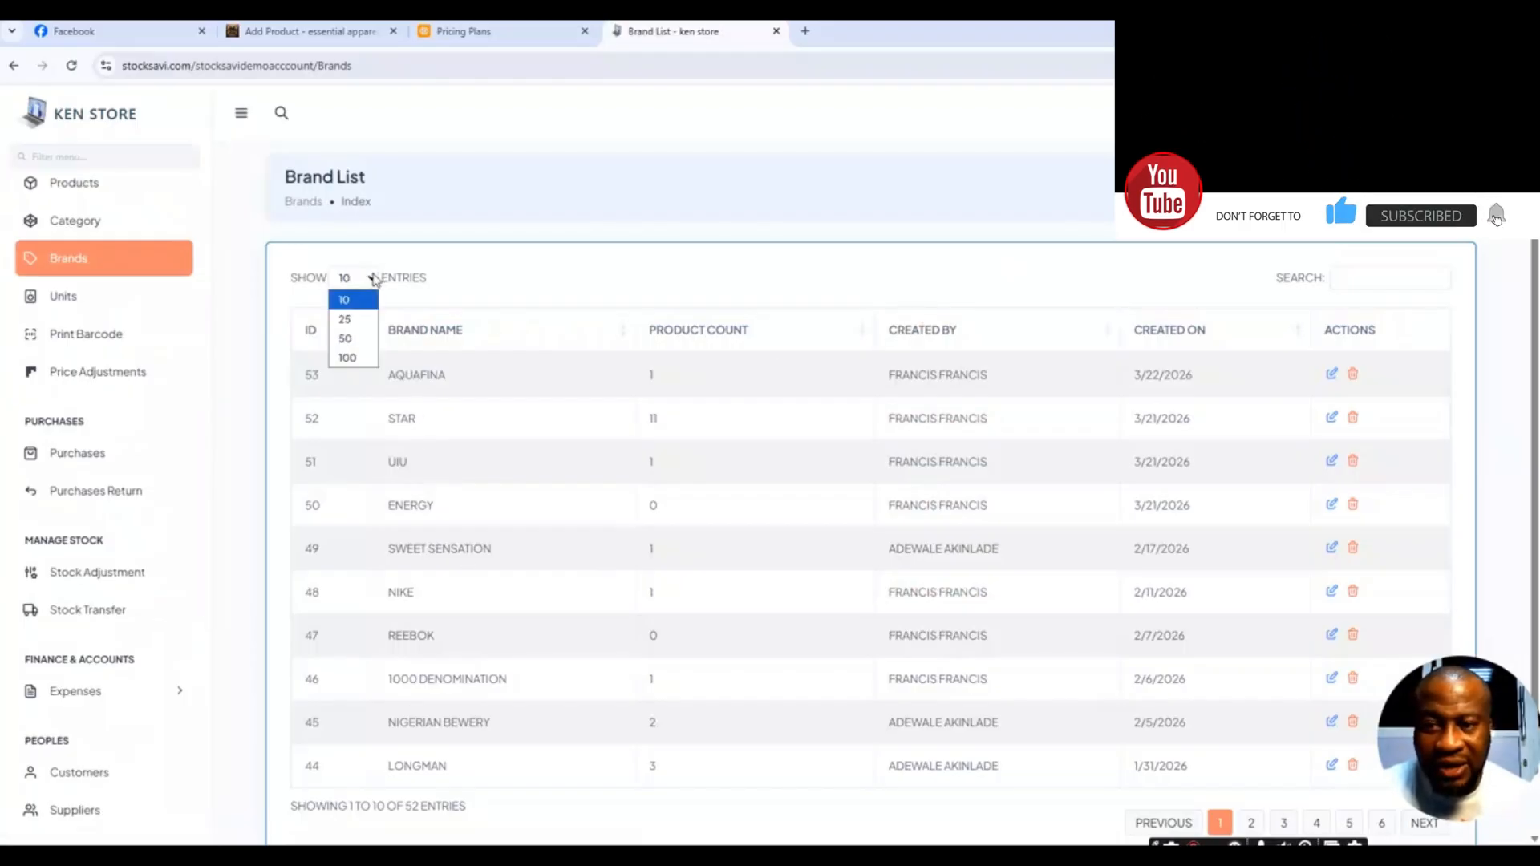
pyautogui.click(354, 357)
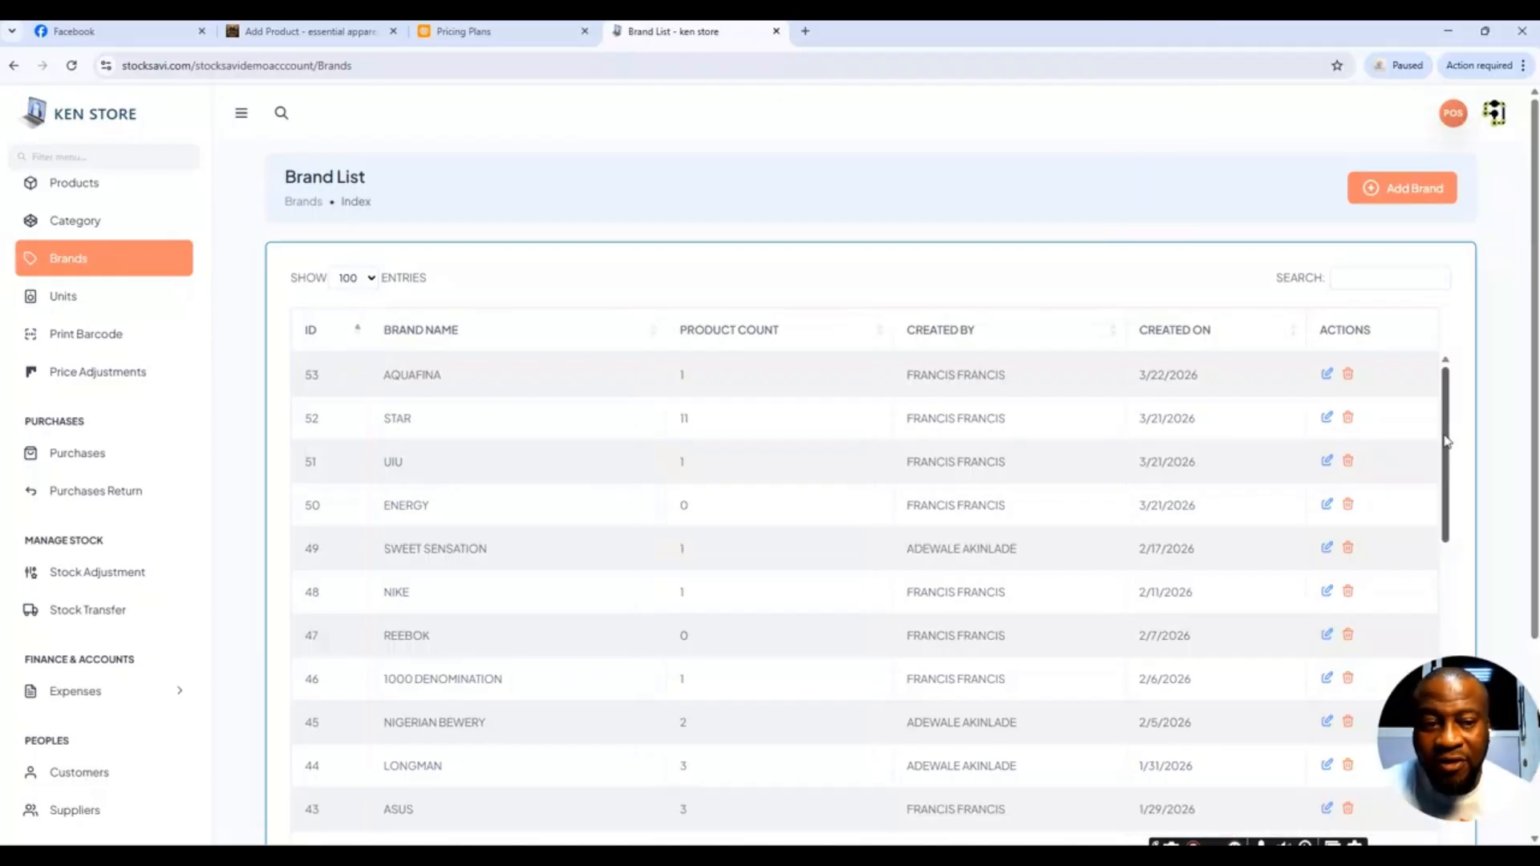
pyautogui.moveTo(1450, 433); pyautogui.dragTo(1487, 450)
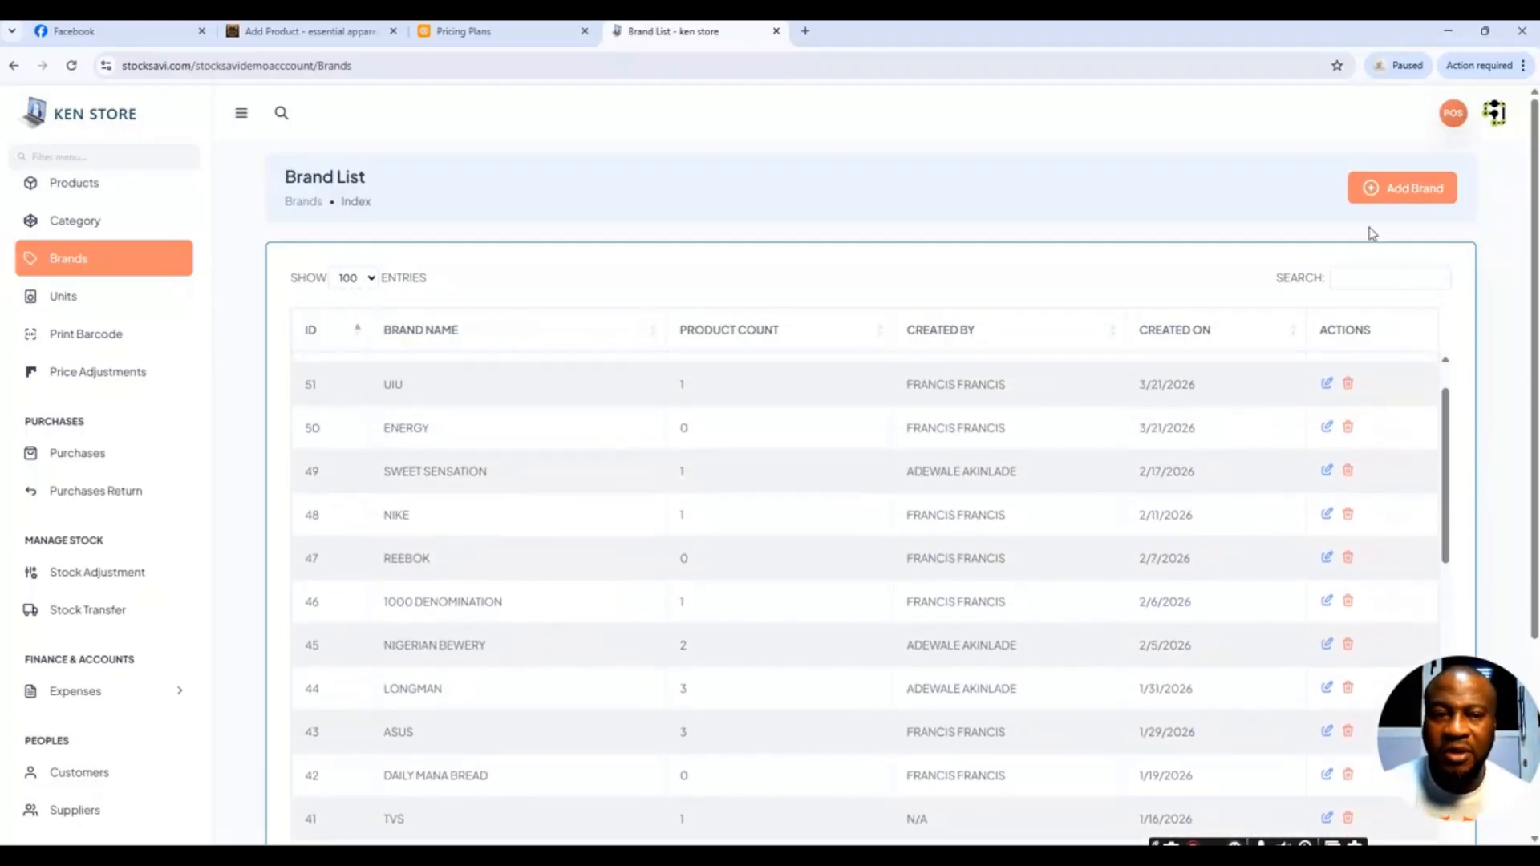
# - Add a new brand named DHL and submit it to the brand list
pyautogui.click(1419, 200)
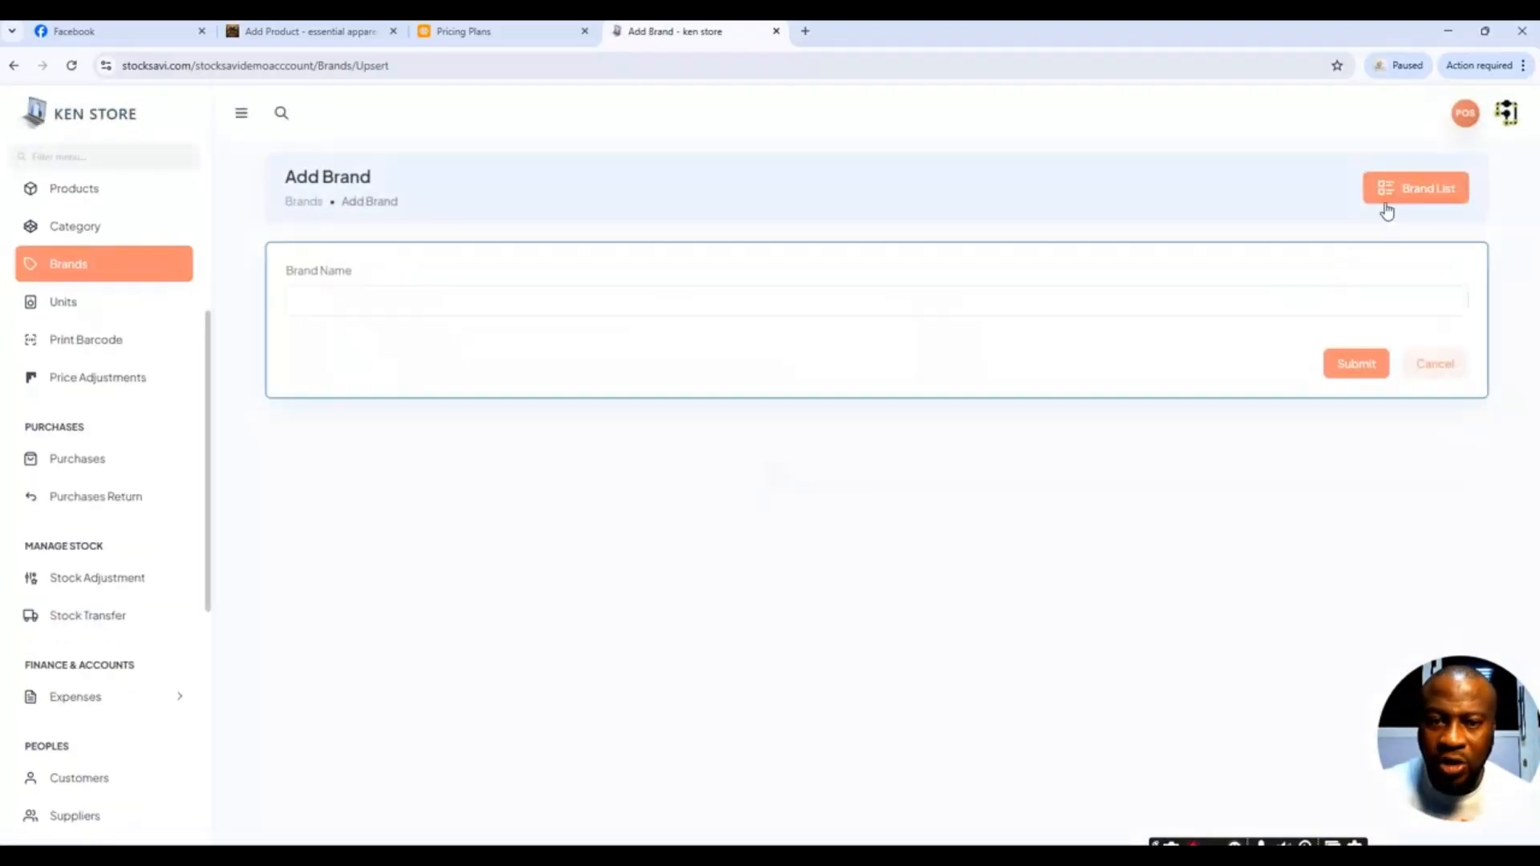
pyautogui.click(423, 301)
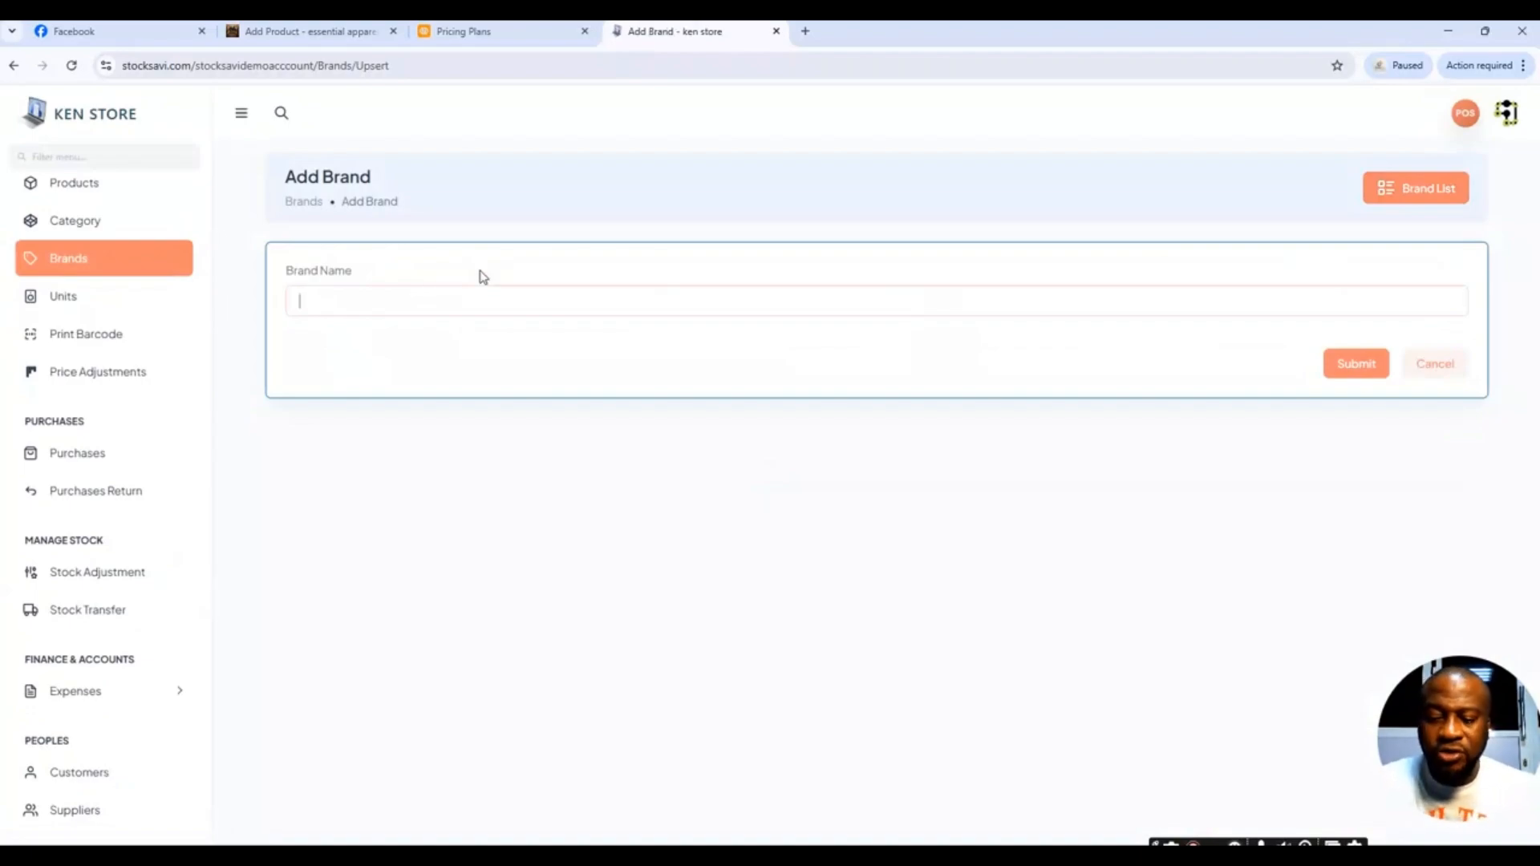
pyautogui.write('DHL')
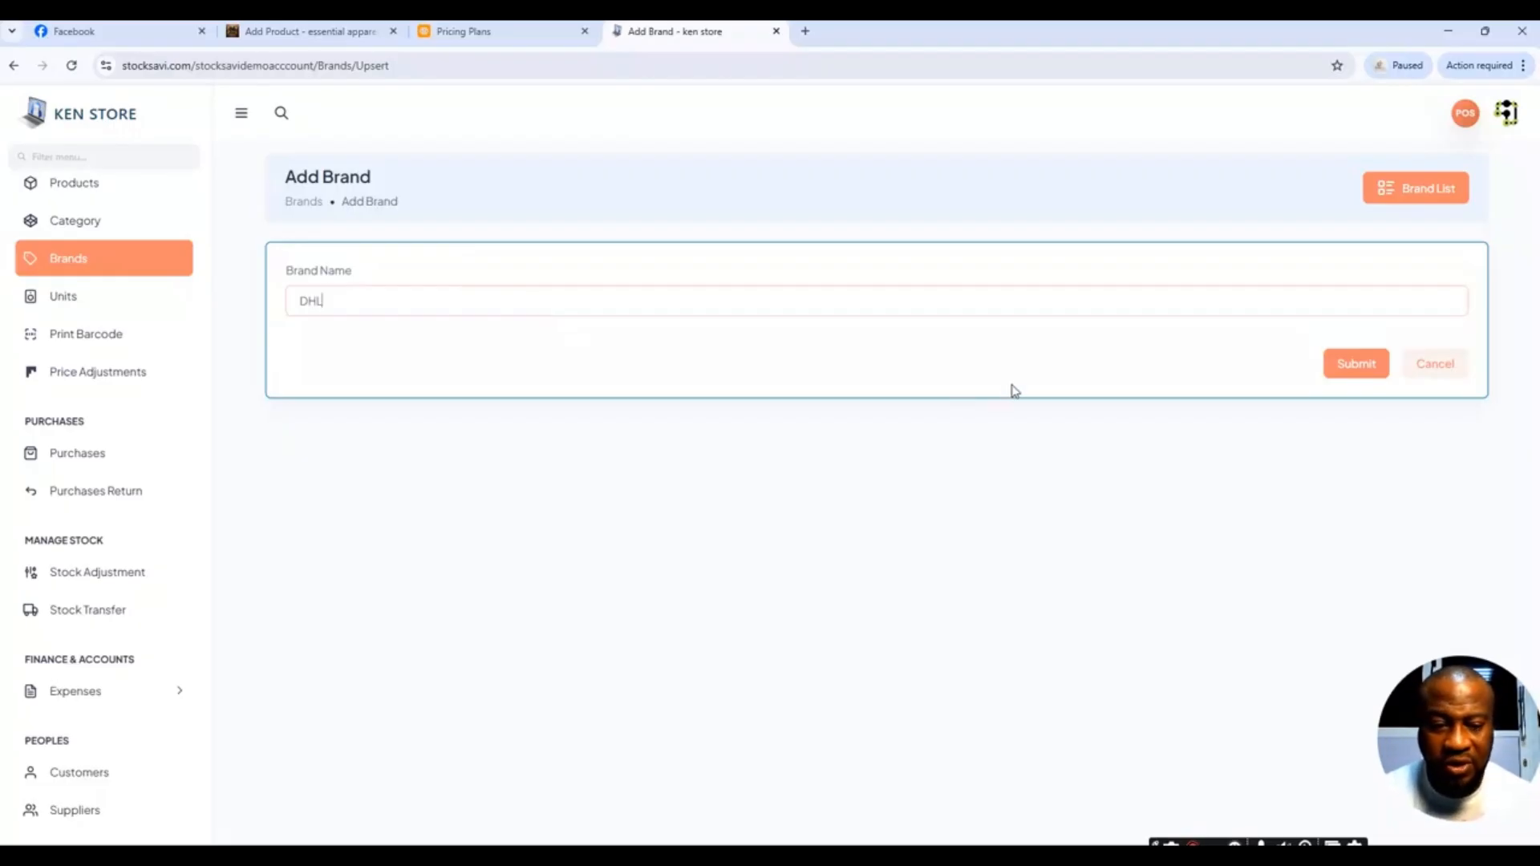
pyautogui.click(1353, 385)
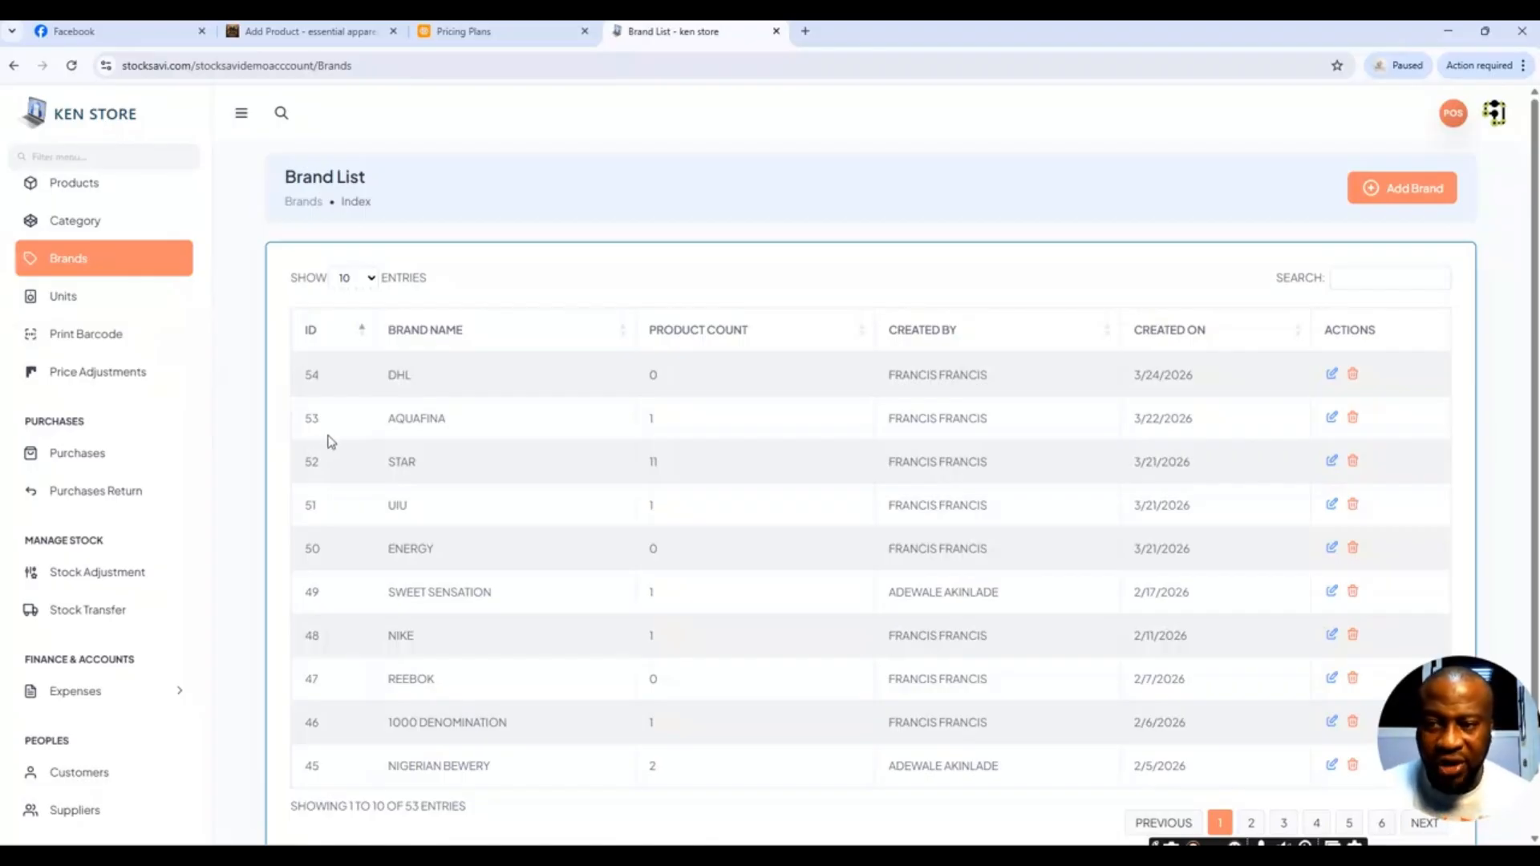
# - Add a new product category named COURIER SERVICES, keeping the default profit and customer bonus percentages
pyautogui.click(78, 222)
pyautogui.scroll(-1, 81, 228)
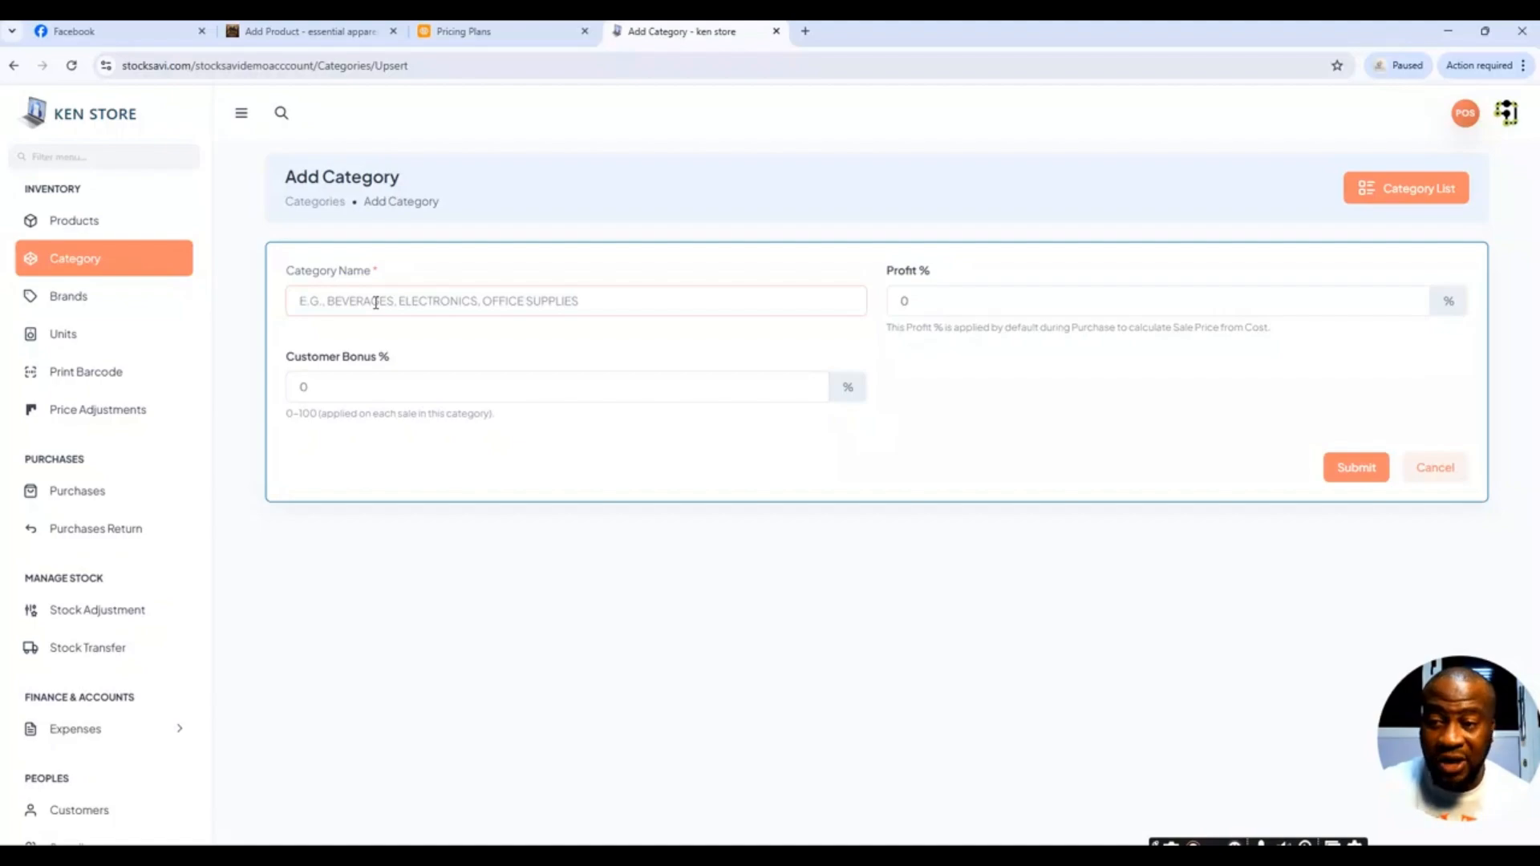
pyautogui.write('COURIER SERVICES')
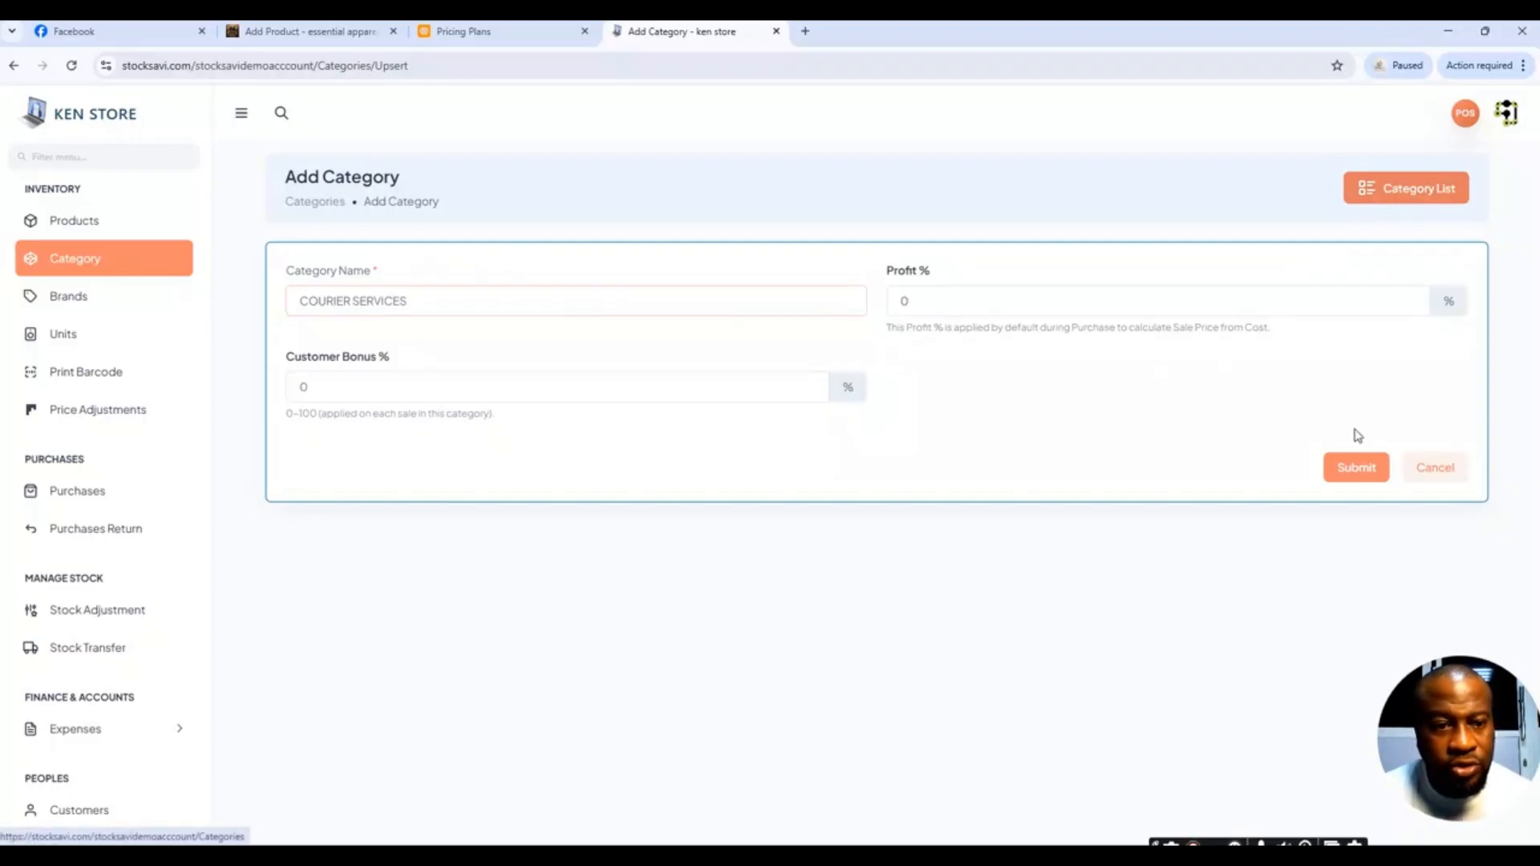
pyautogui.click(1369, 471)
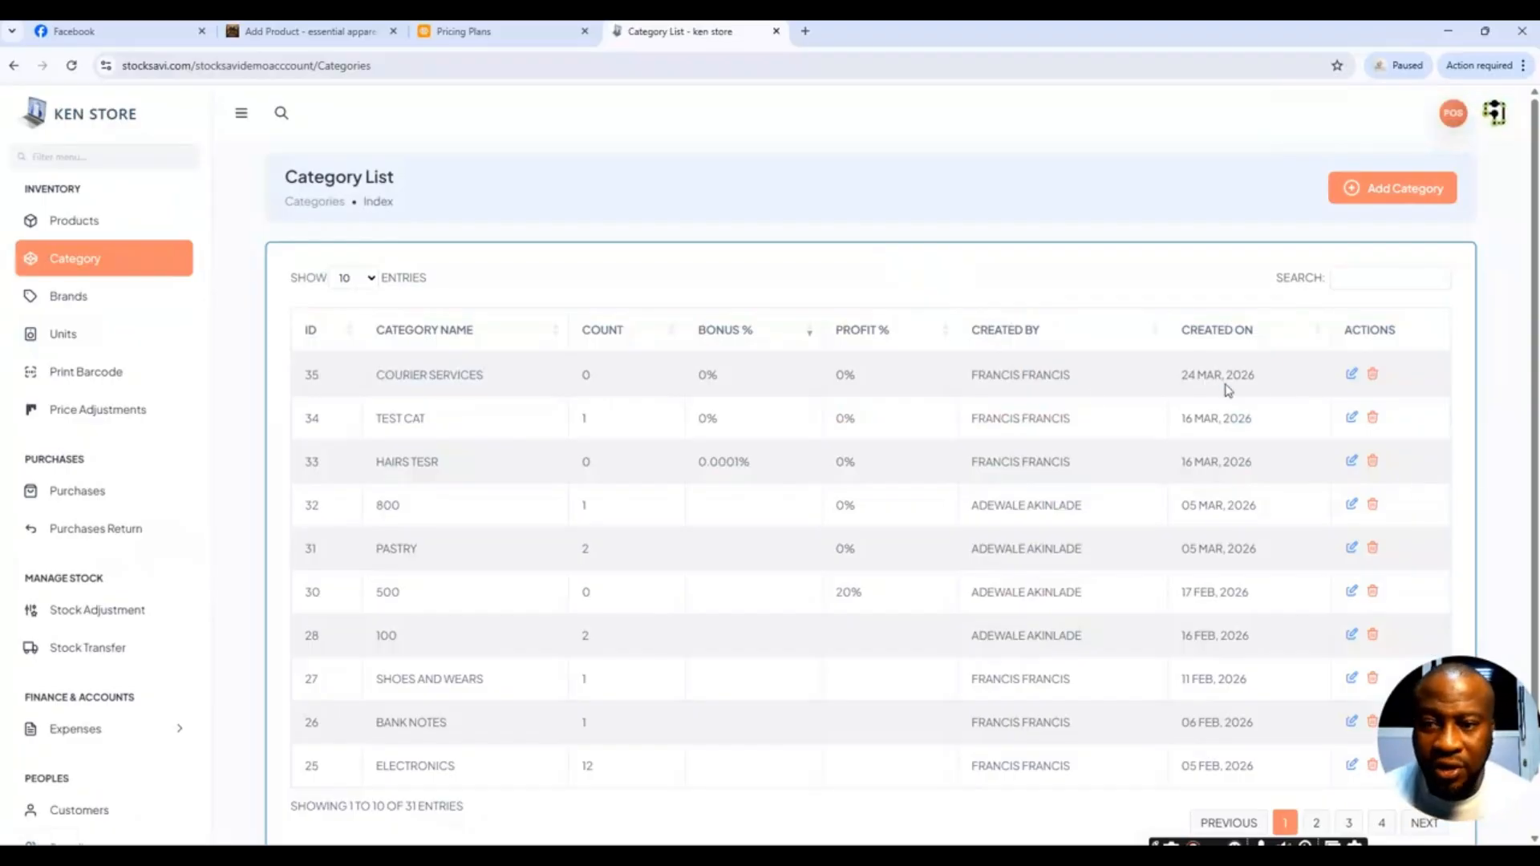
# - Start a new product in the inventory and name it DELIVERIES
pyautogui.click(88, 227)
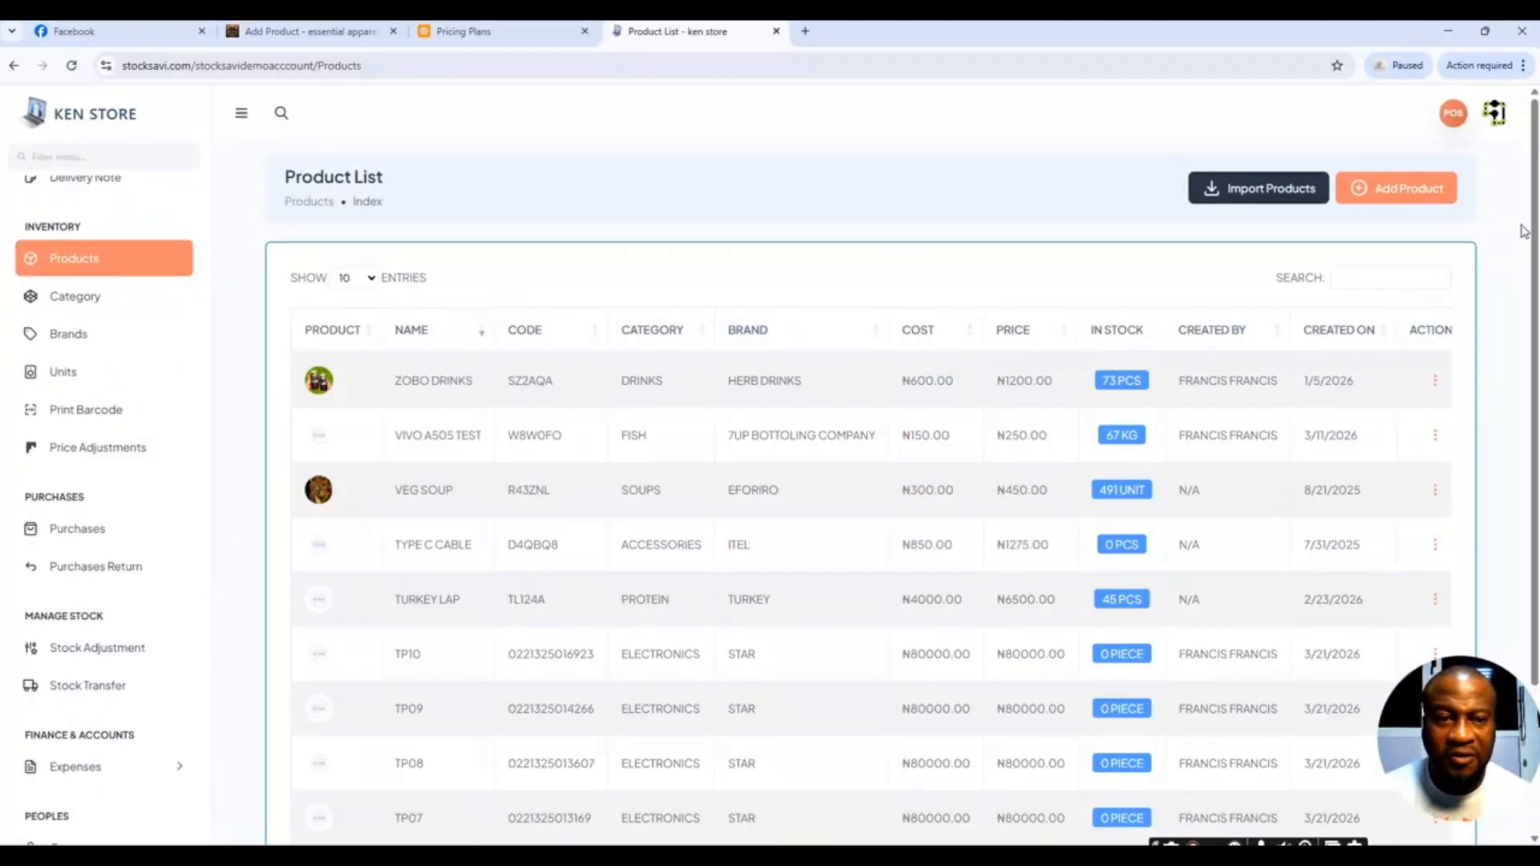
pyautogui.click(1405, 201)
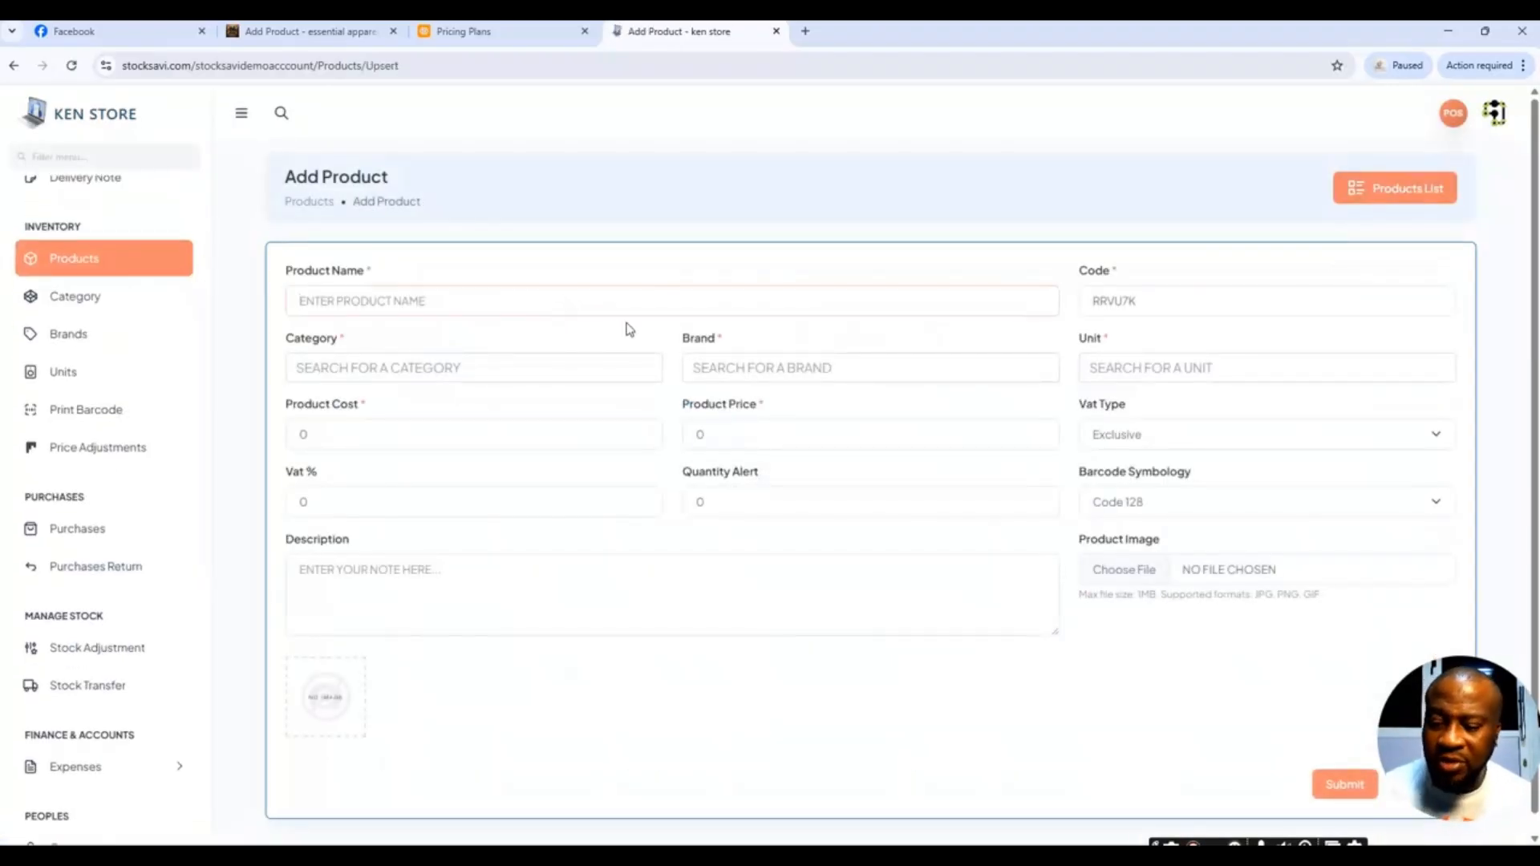
pyautogui.write('DEL')
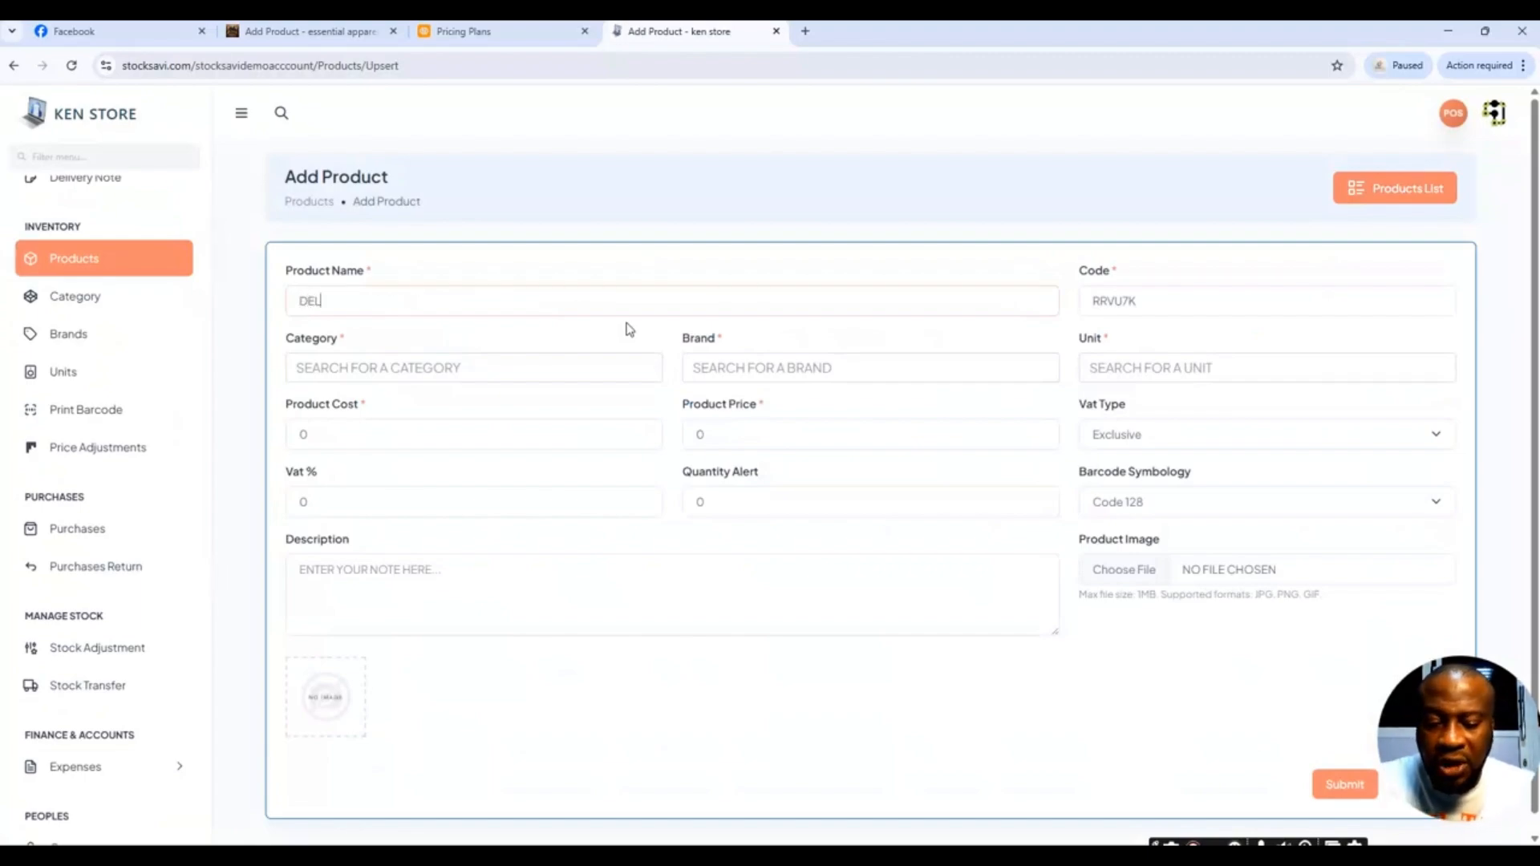
pyautogui.write('IVERIES')
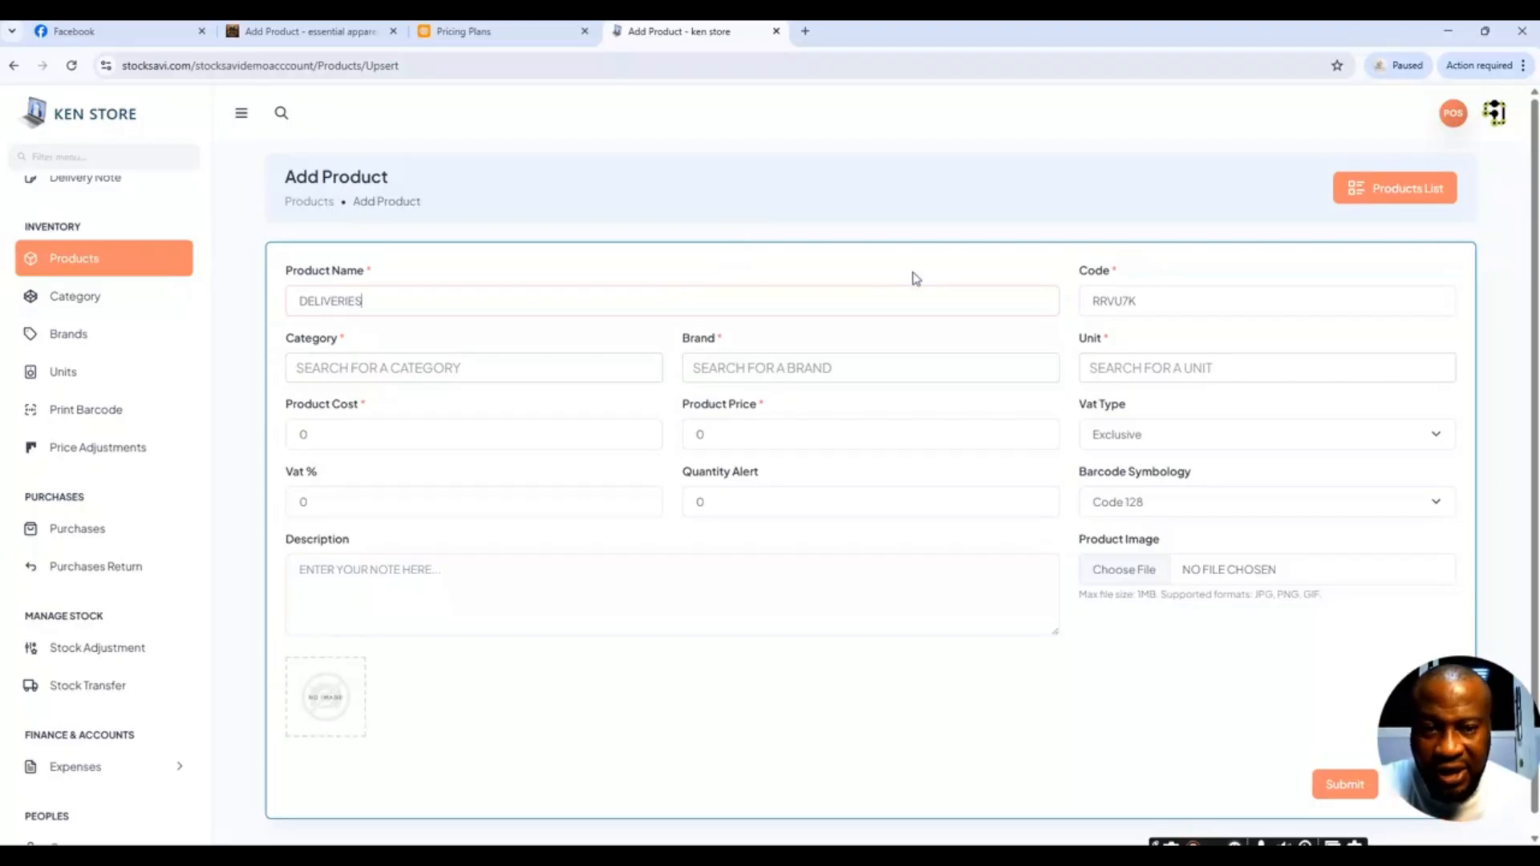
# - Assign the new product the category COURIER SERVICES, the brand DHL and the unit BOX
pyautogui.click(485, 370)
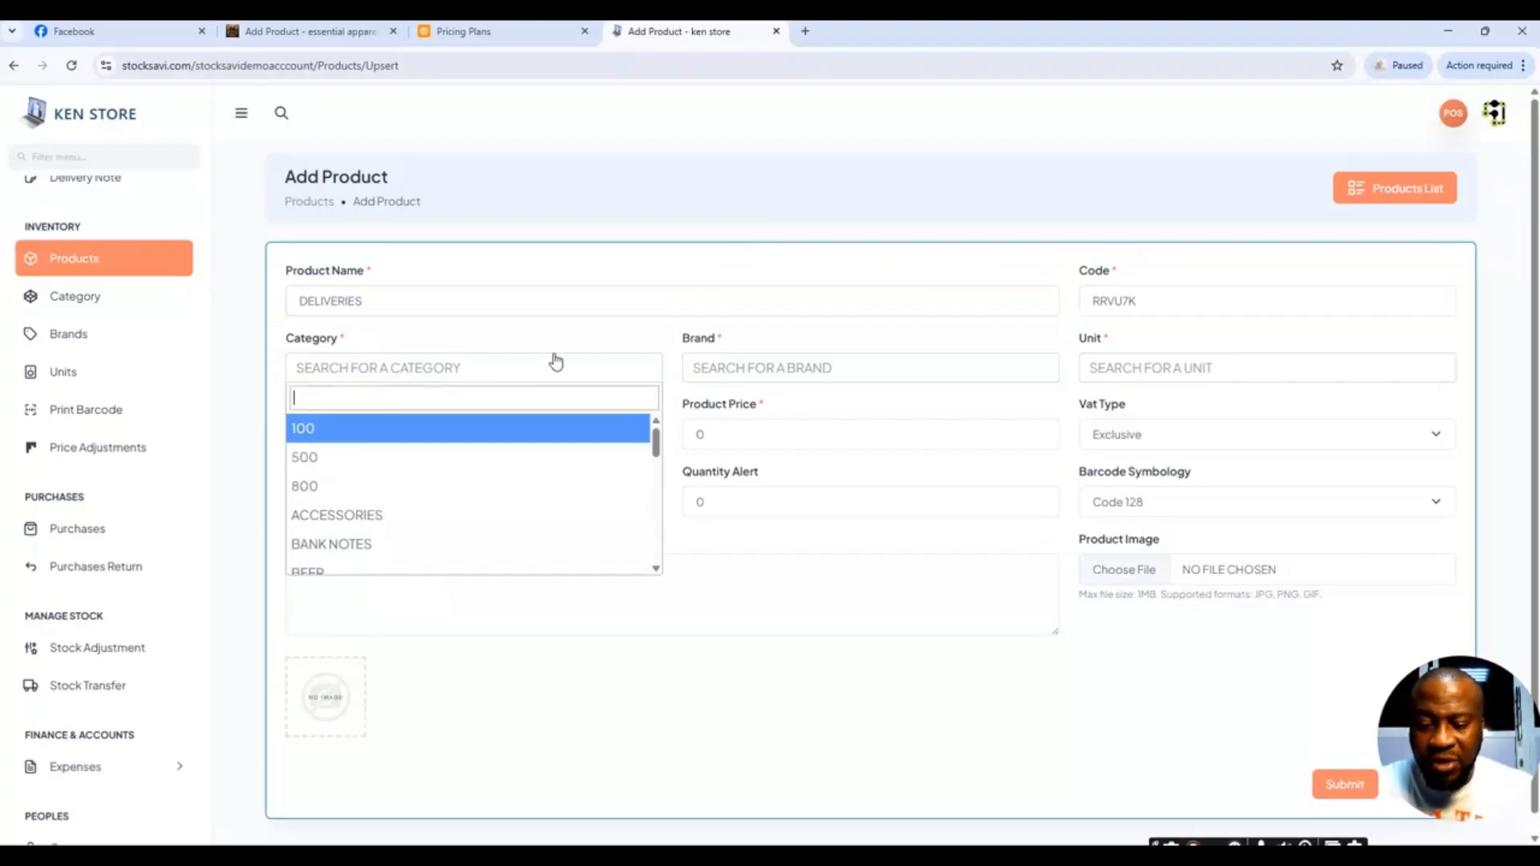
pyautogui.write('COUR')
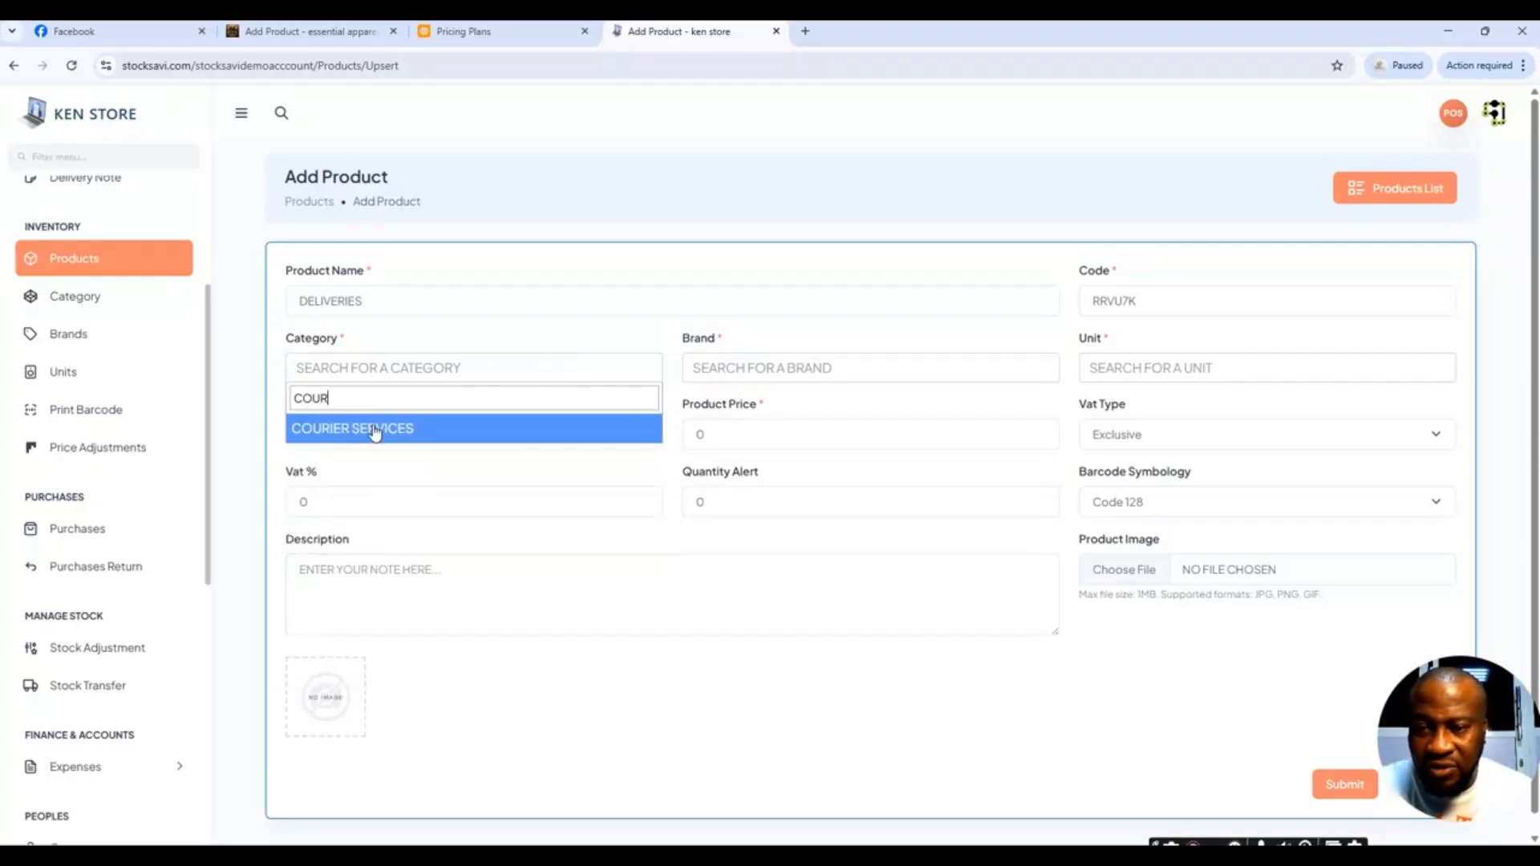
pyautogui.click(382, 437)
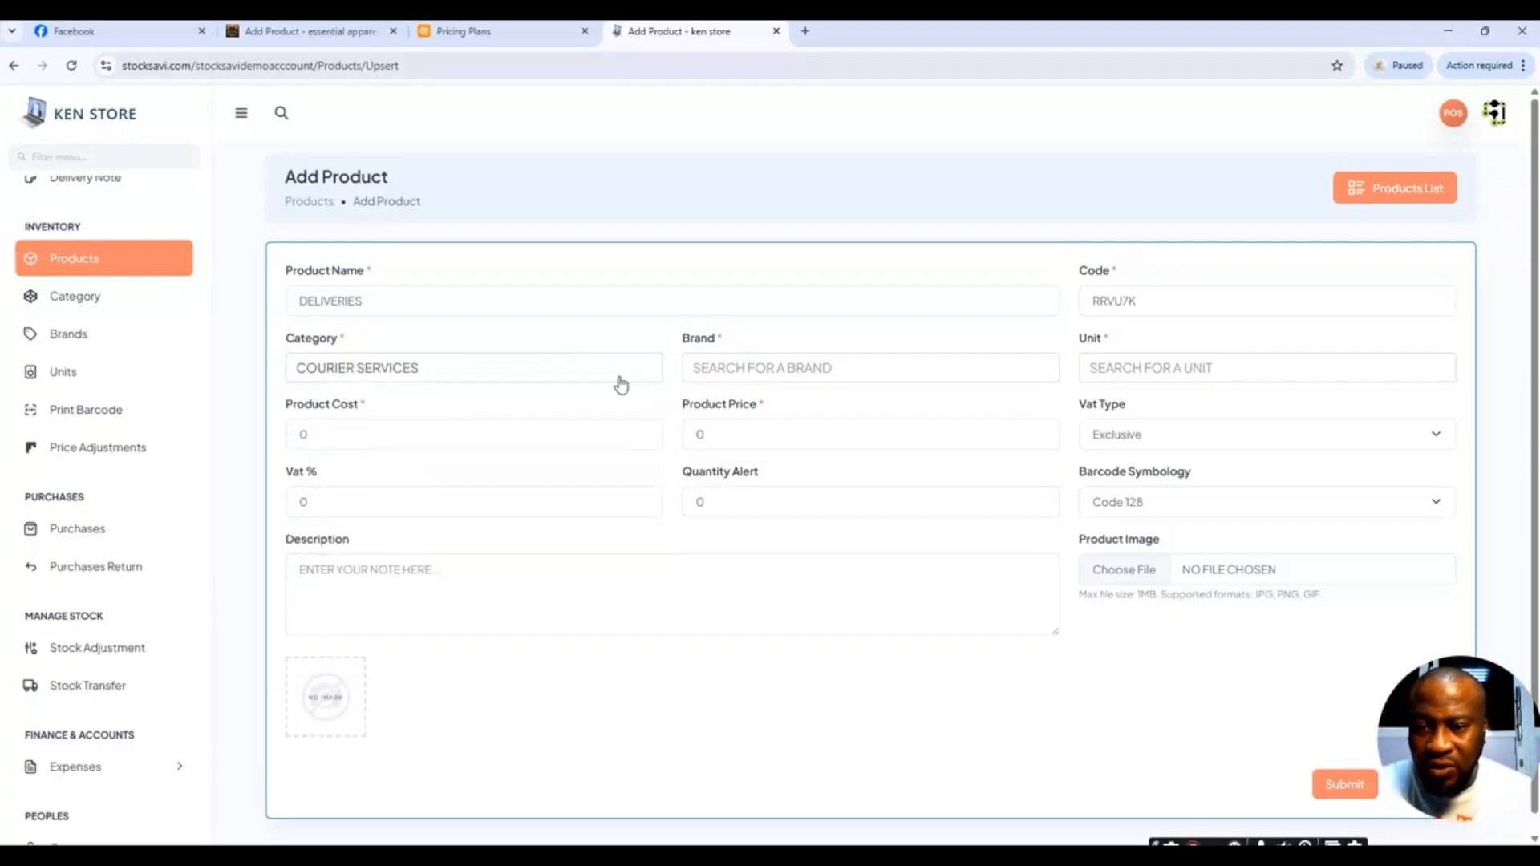
pyautogui.click(903, 372)
pyautogui.write('DHL')
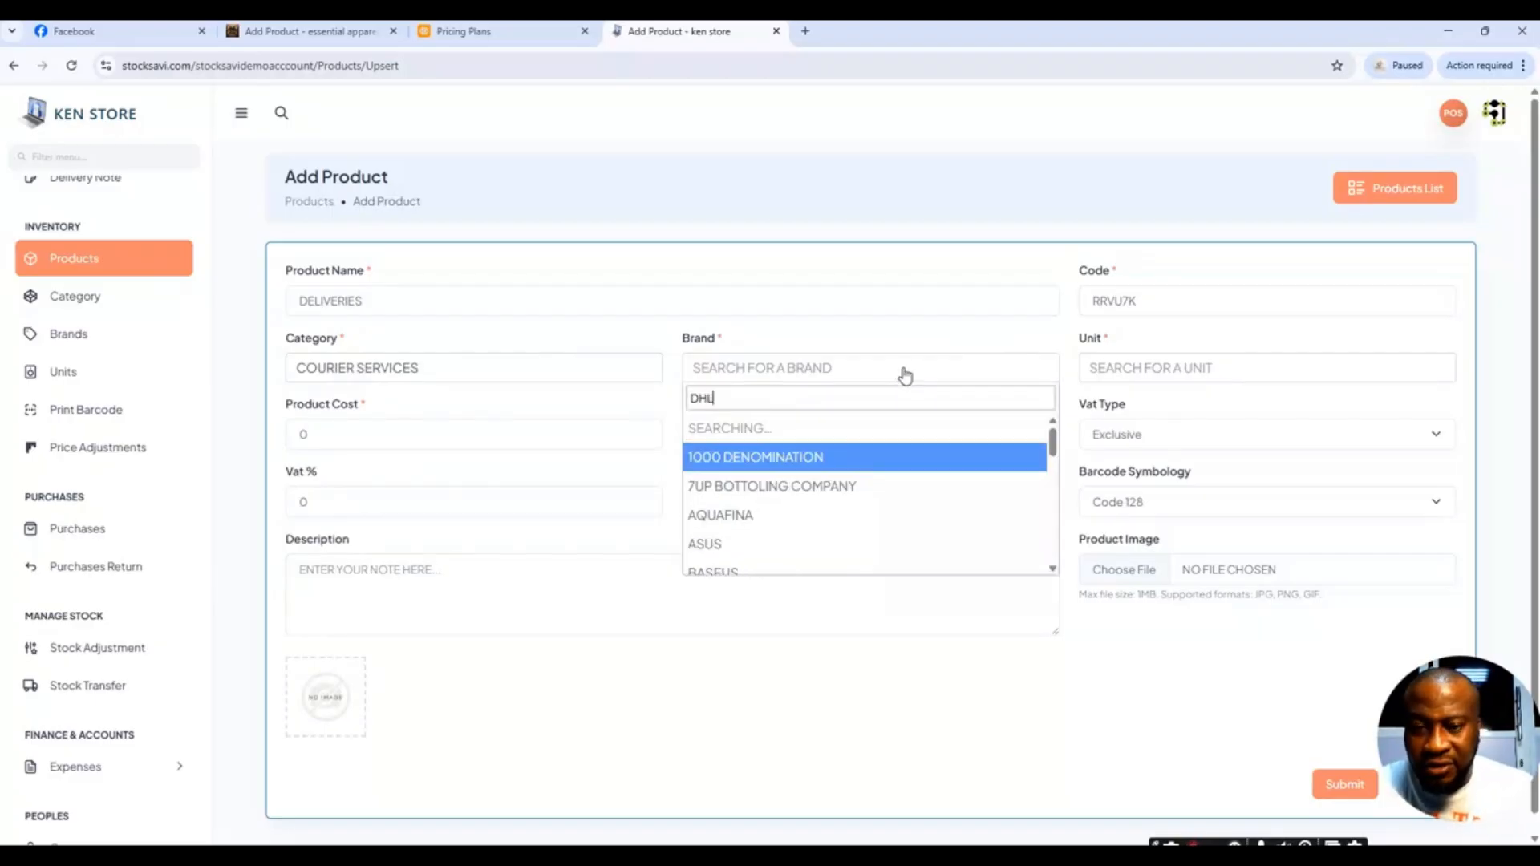
pyautogui.click(901, 433)
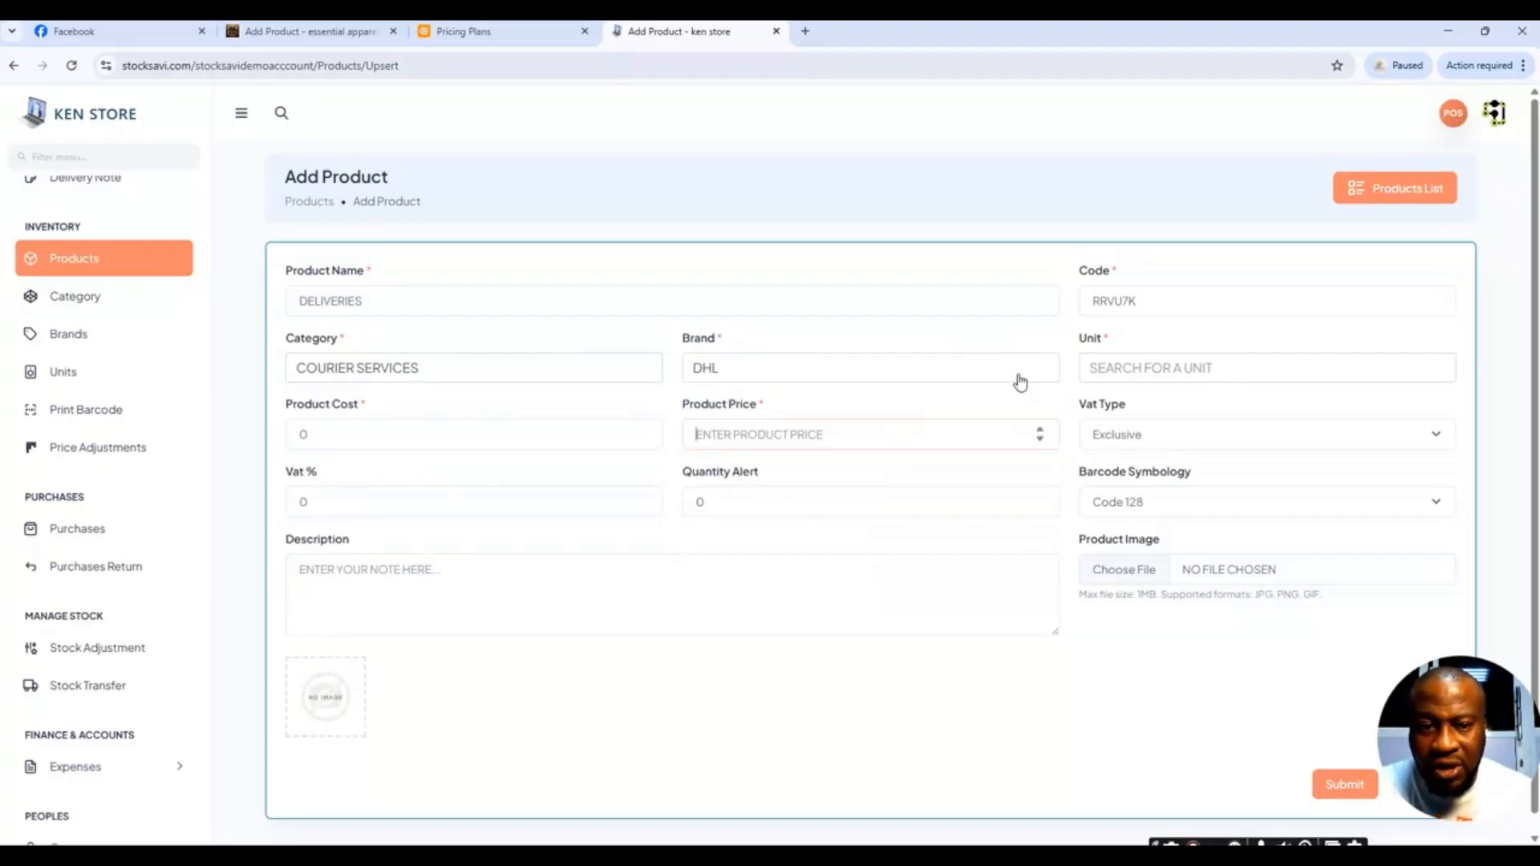
pyautogui.click(1176, 375)
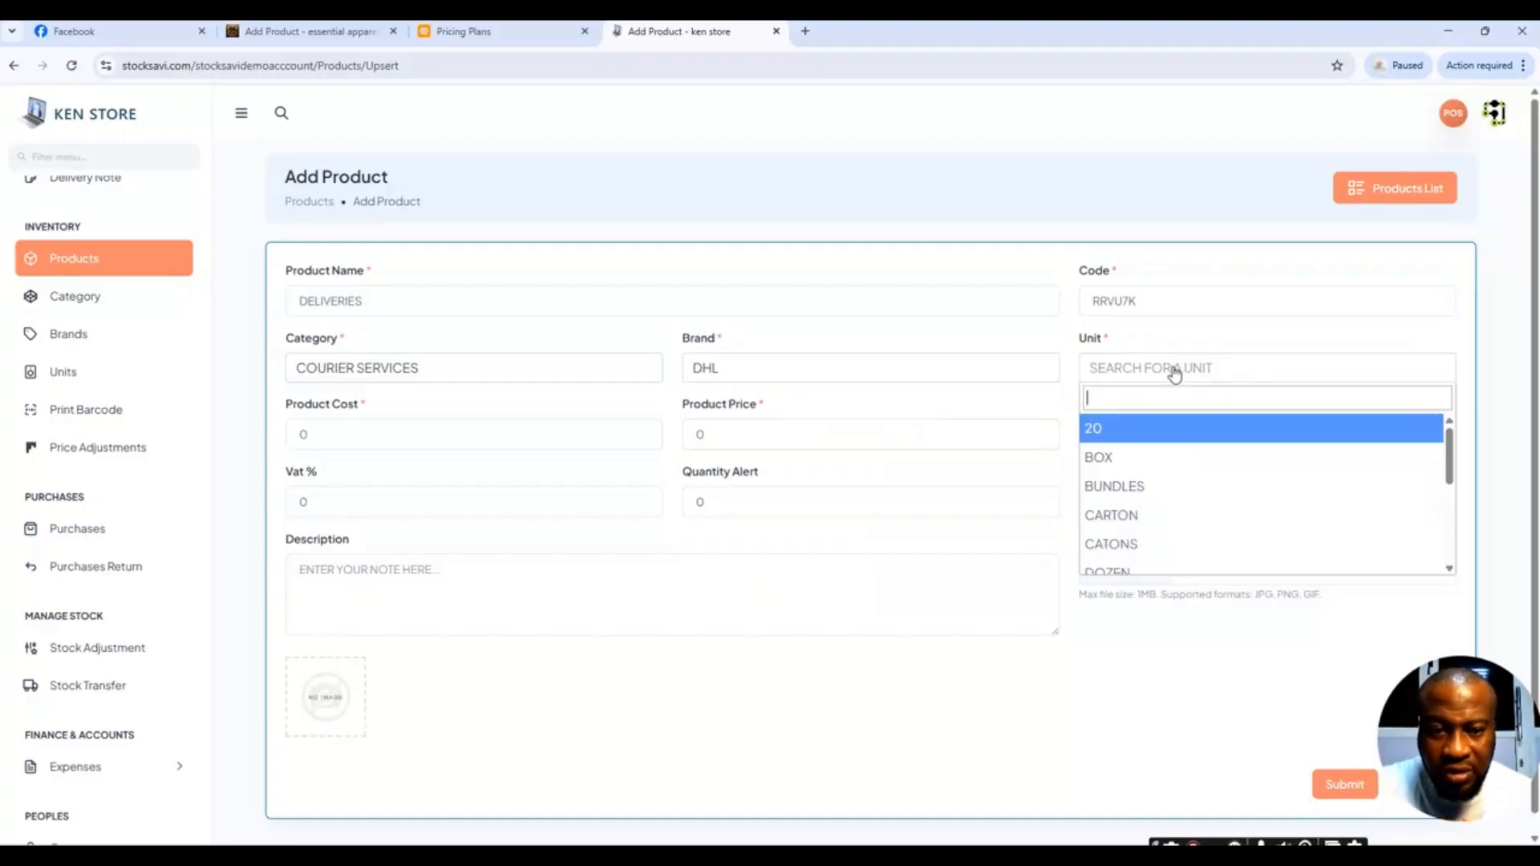
pyautogui.click(1155, 457)
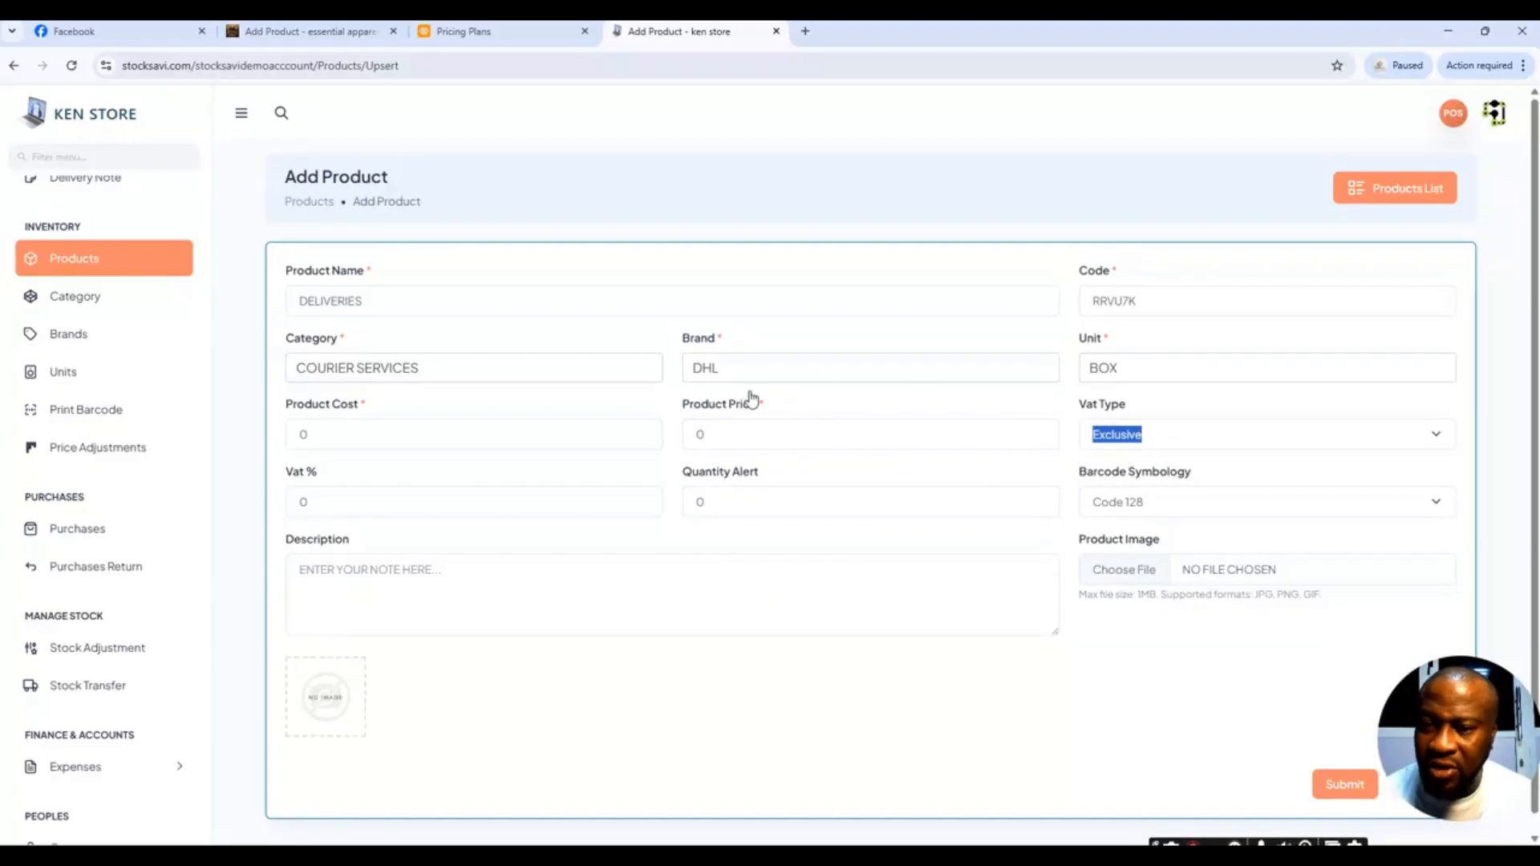
# - Set the product cost to 15000 and the product price to 20000
pyautogui.click(480, 431)
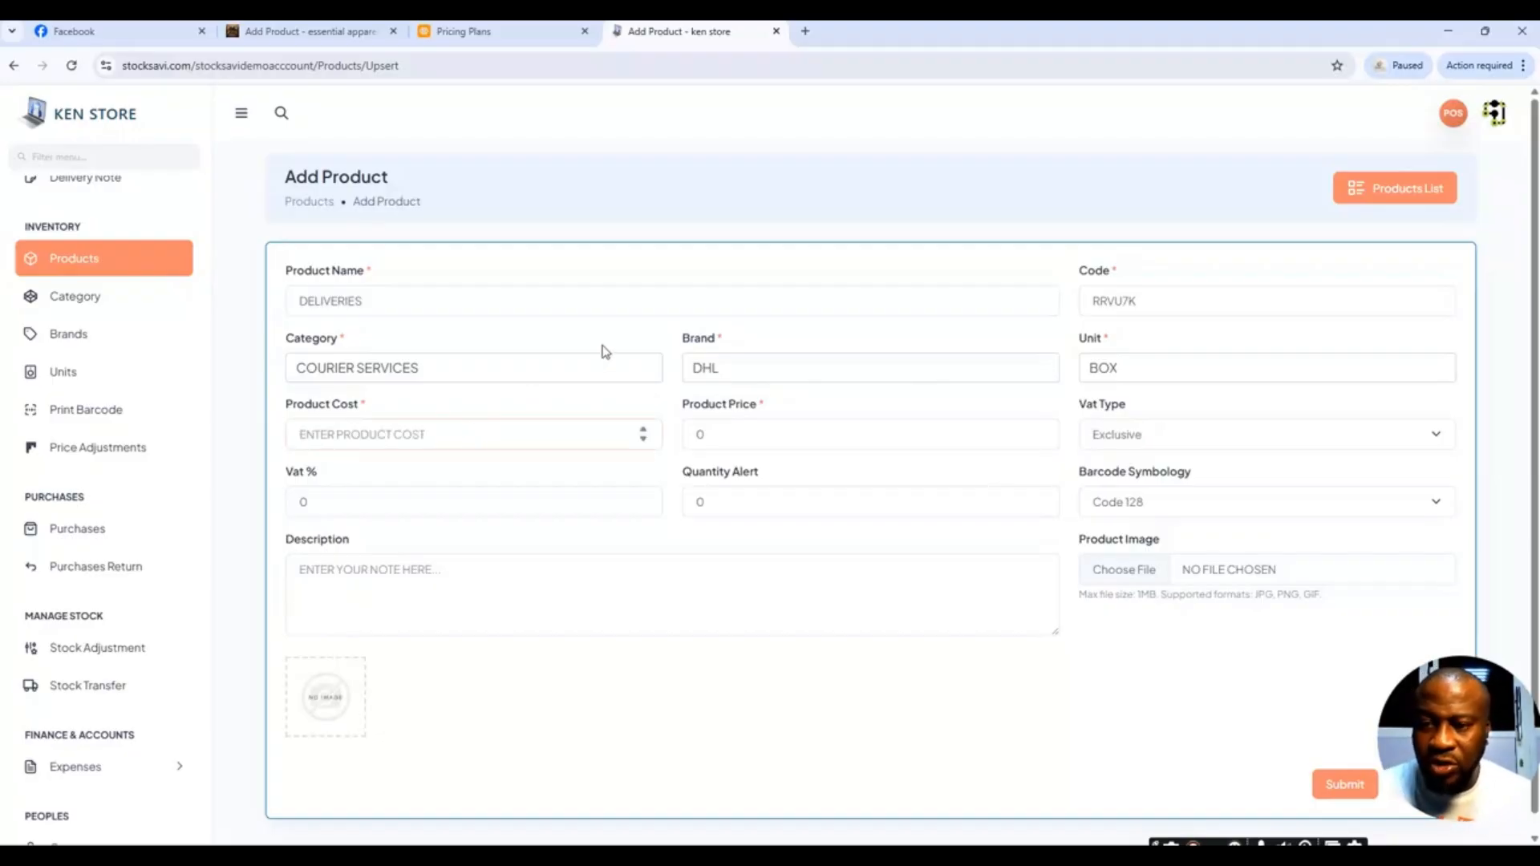
pyautogui.write('15000')
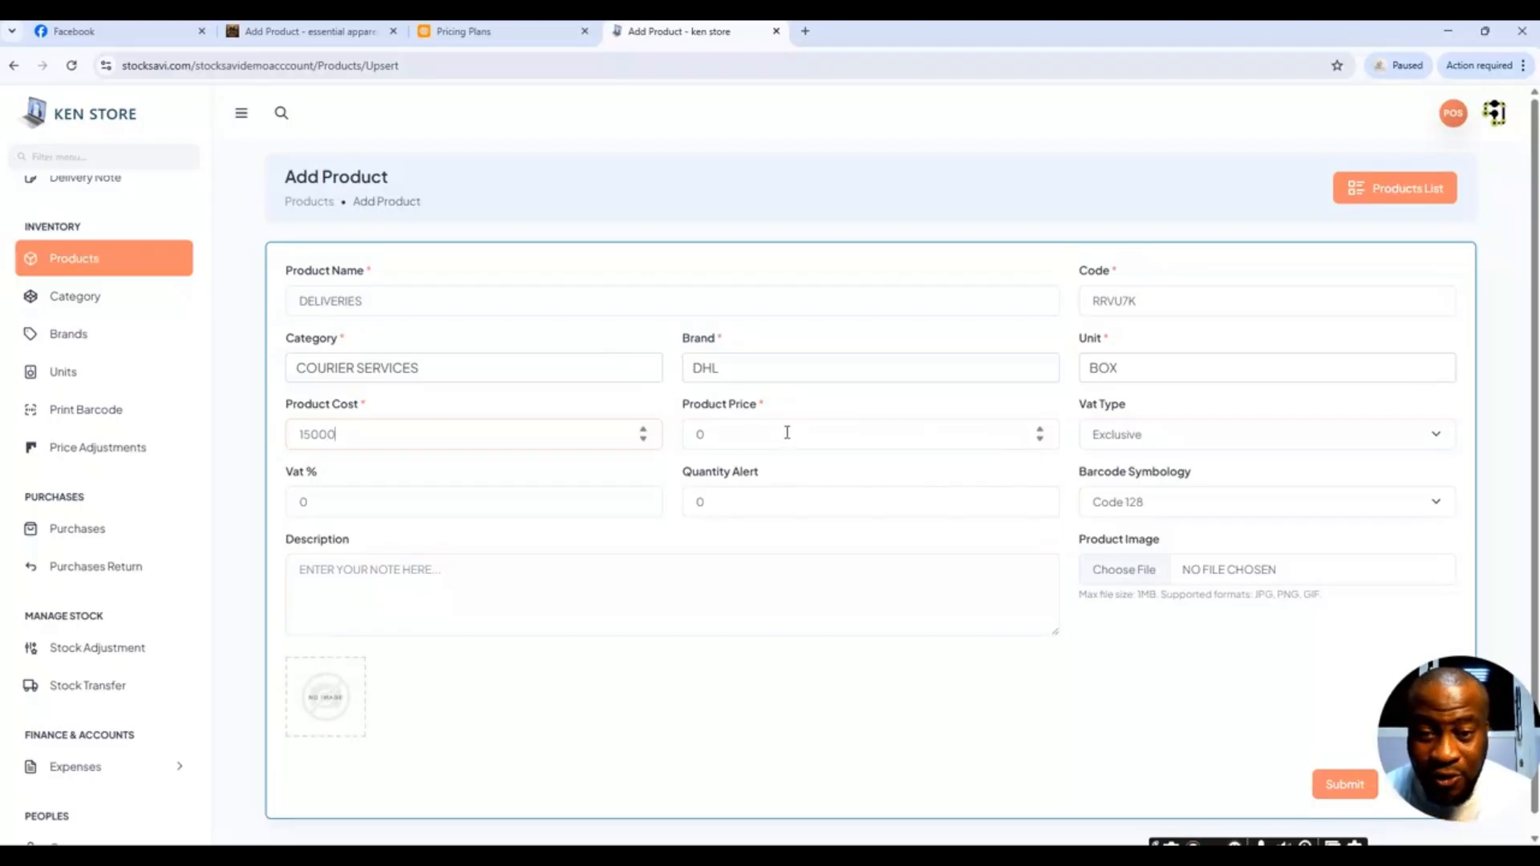
pyautogui.click(787, 433)
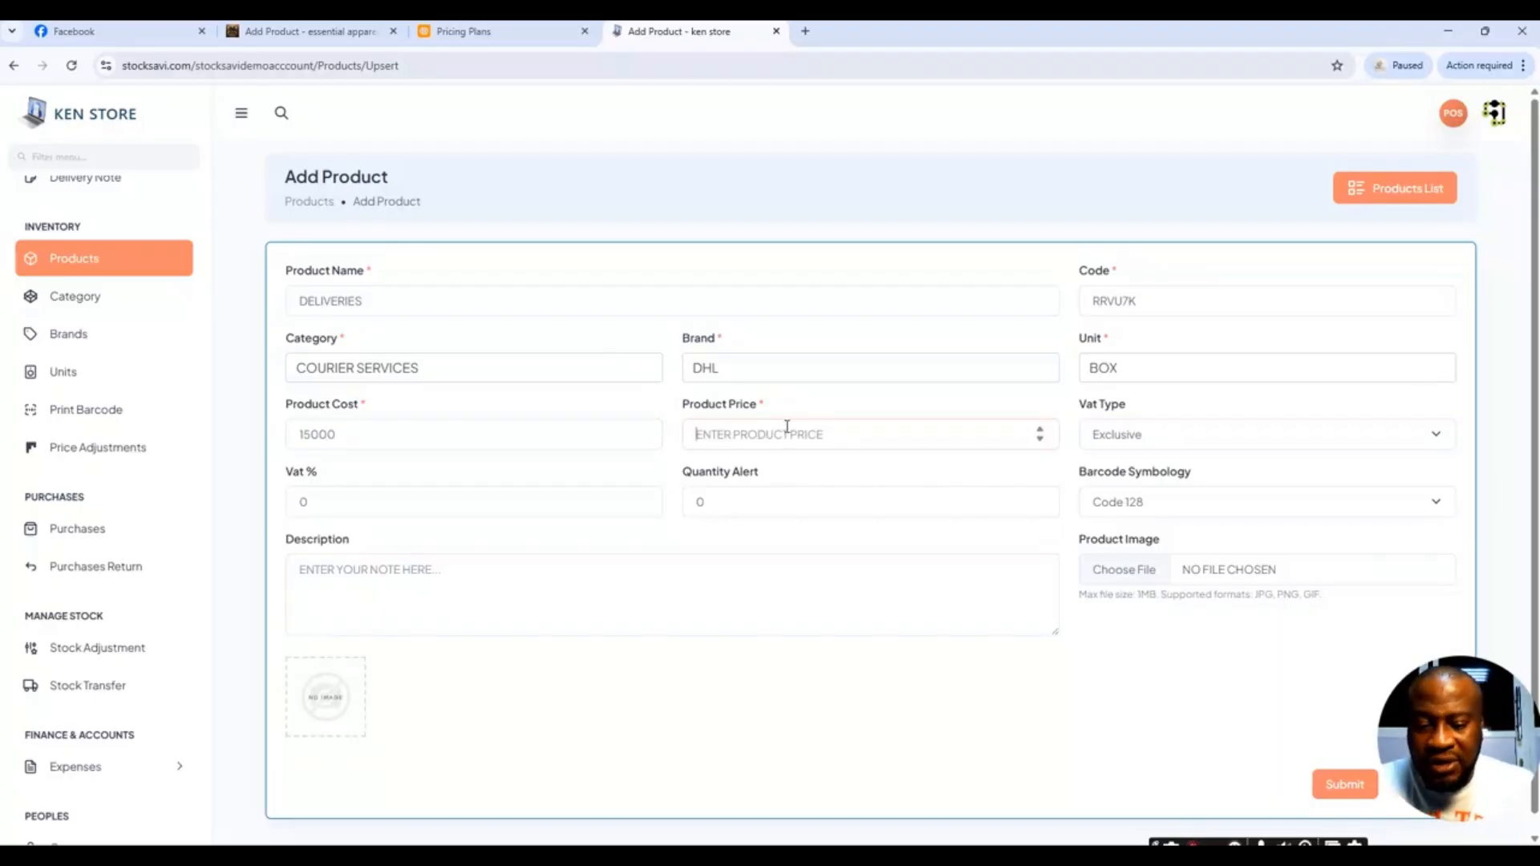
pyautogui.write('20000')
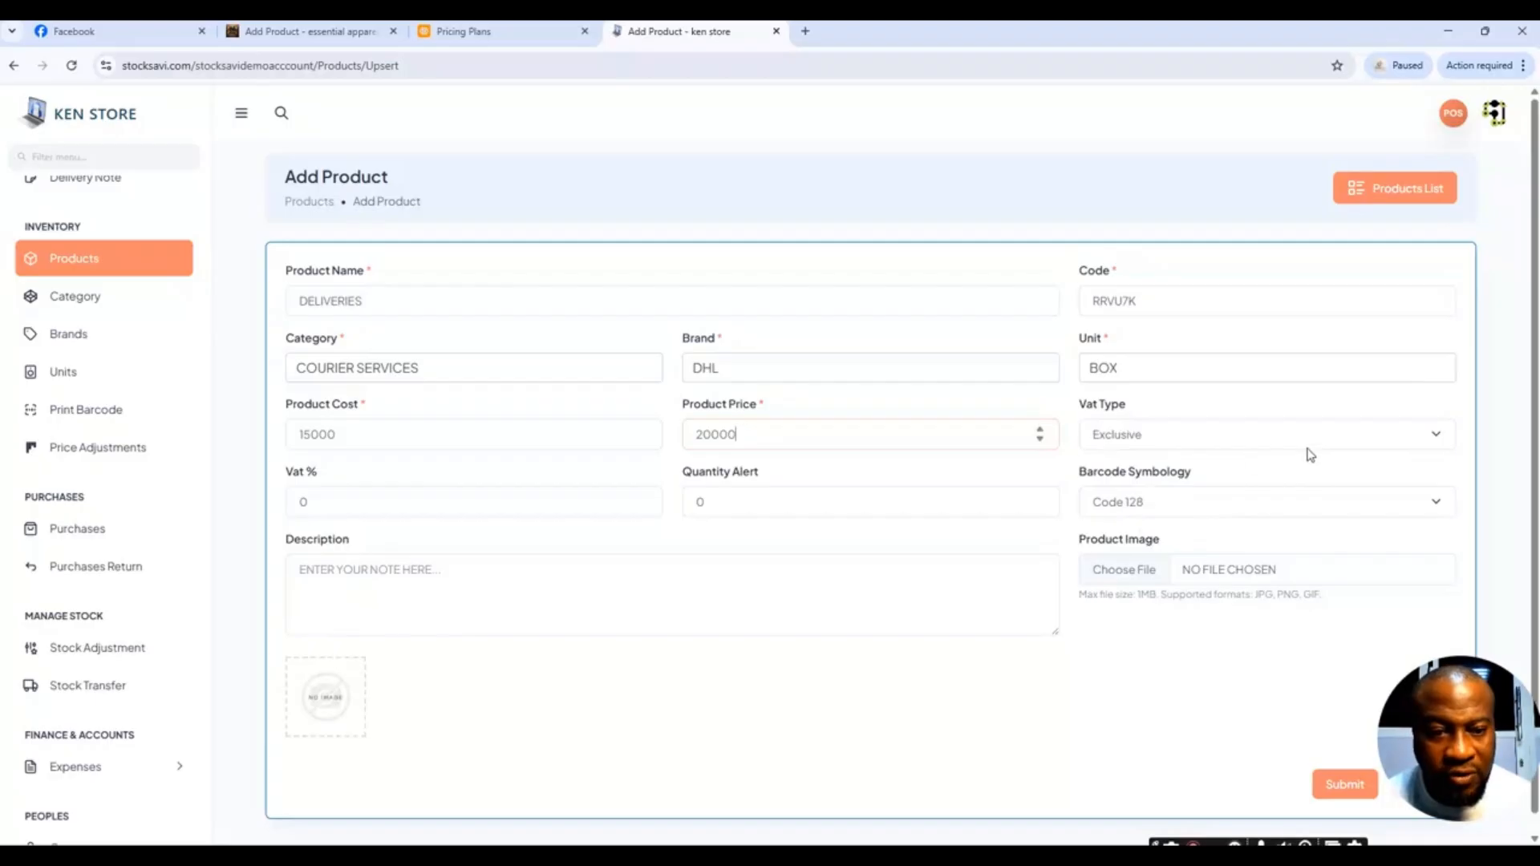
# - Set the product's VAT type to Inclusive
pyautogui.click(1337, 437)
pyautogui.click(1267, 486)
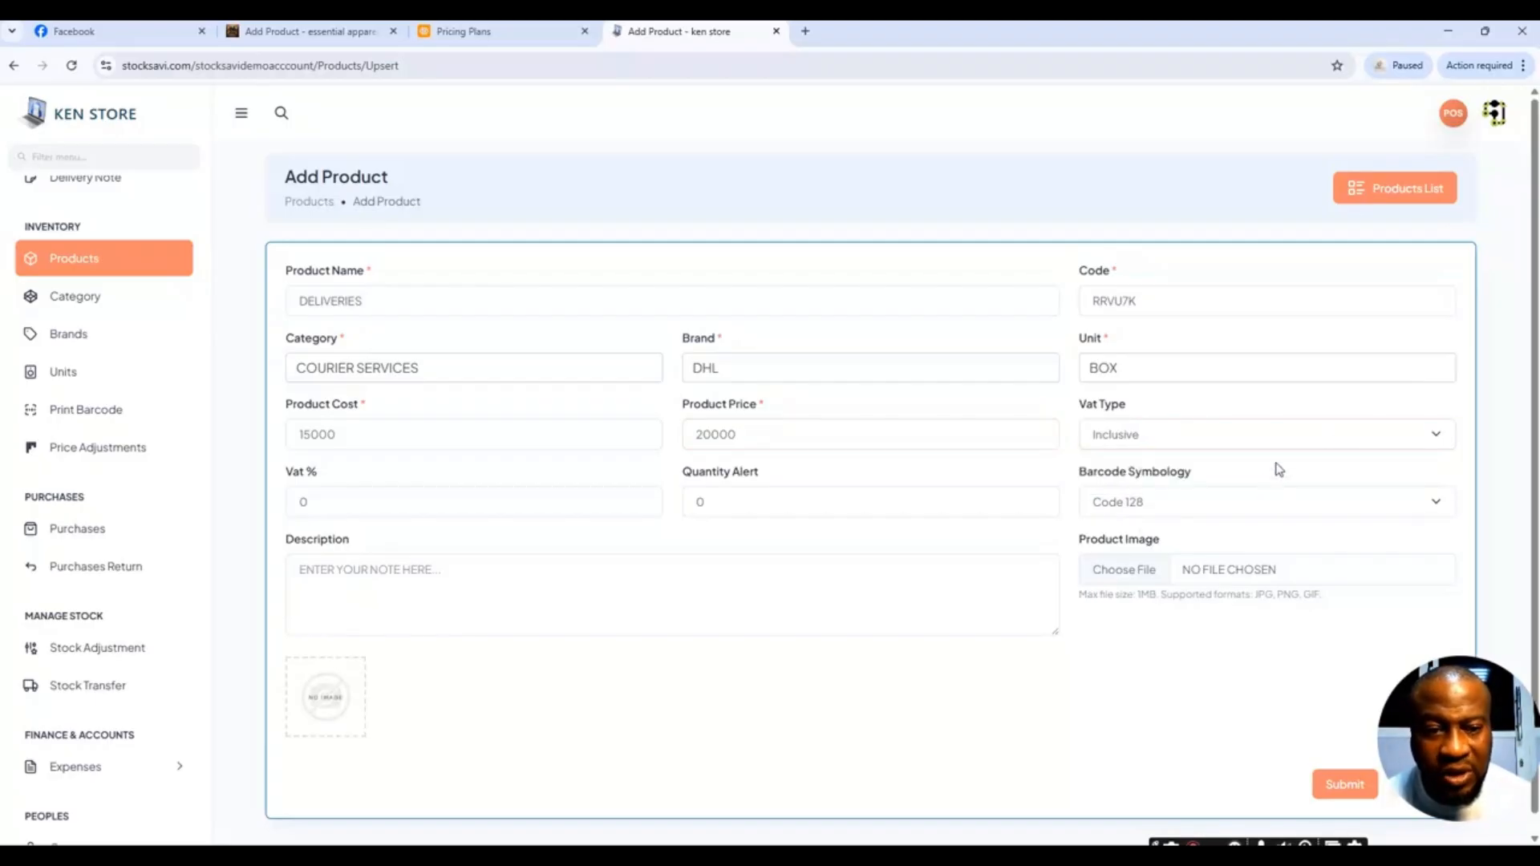
pyautogui.click(1291, 442)
pyautogui.click(1280, 478)
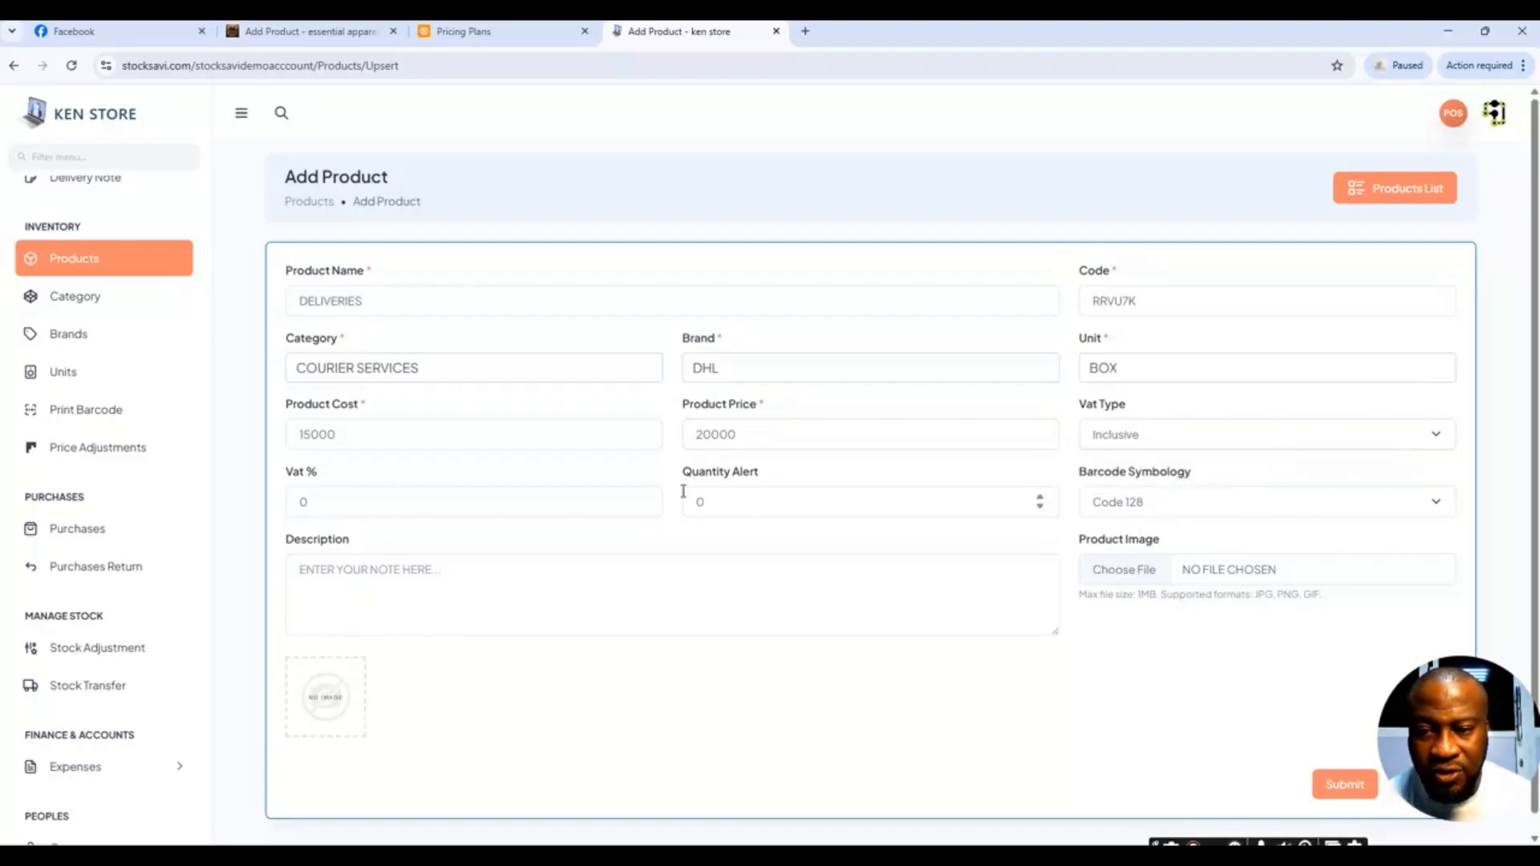